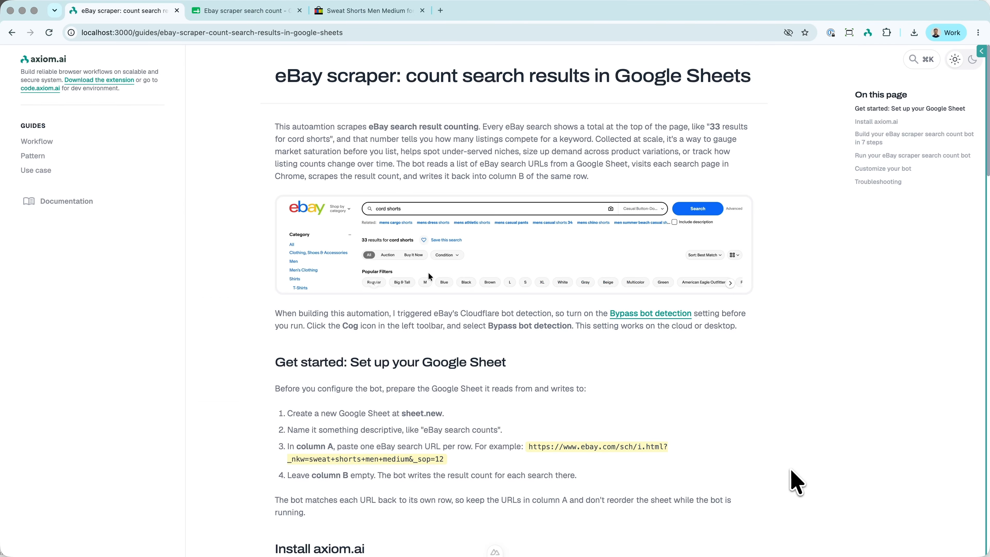
# - Look over the eBay search URLs in the Ebay scraper search count sheet and switch to the eBay results page
pyautogui.click(223, 11)
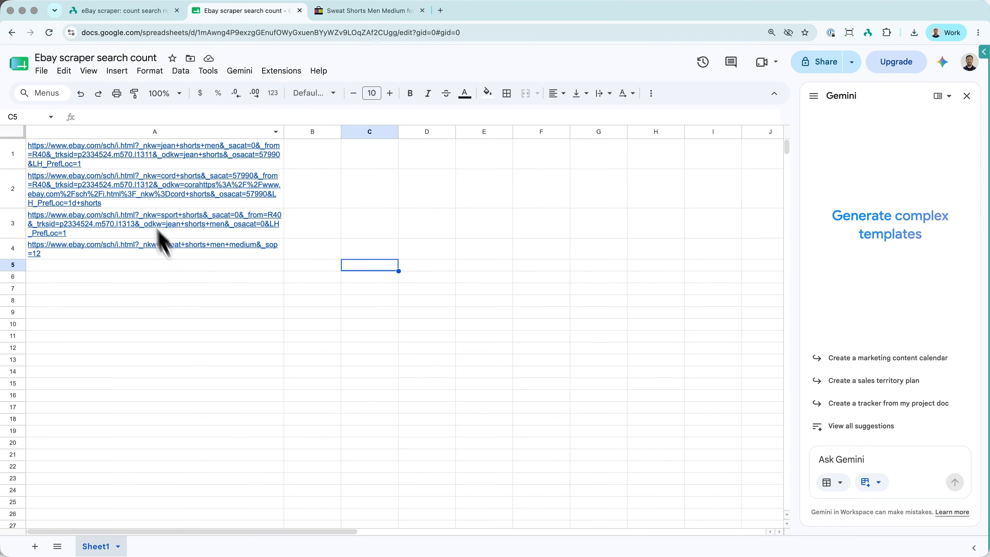
pyautogui.moveTo(181, 197)
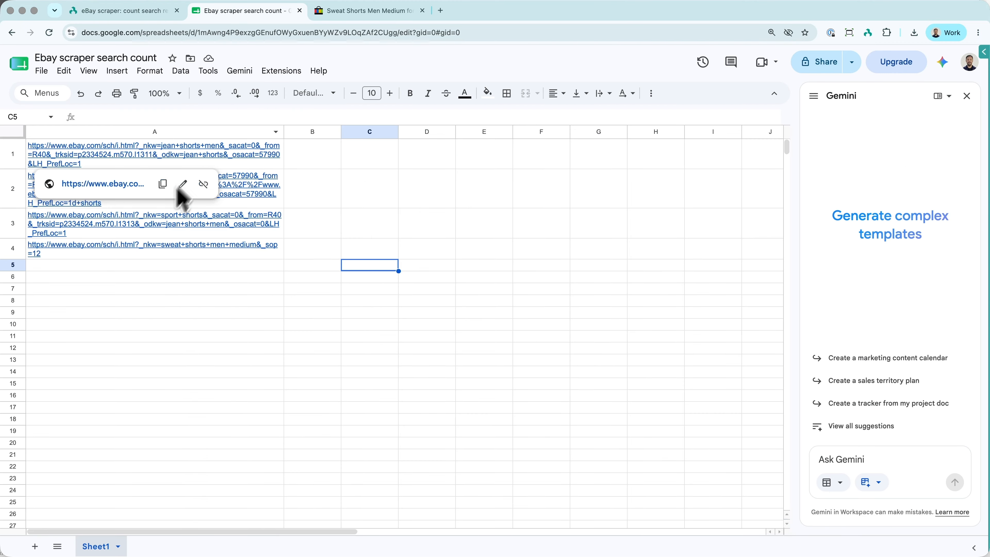
pyautogui.click(336, 13)
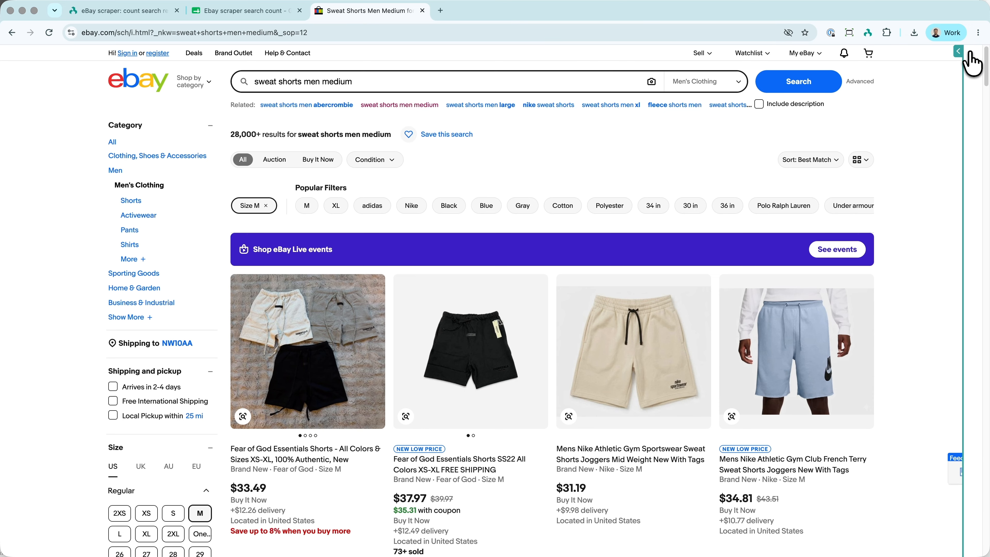
# - Start a new axiom.ai automation built manually and add a "Read data from a Google Sheet" step
pyautogui.click(974, 52)
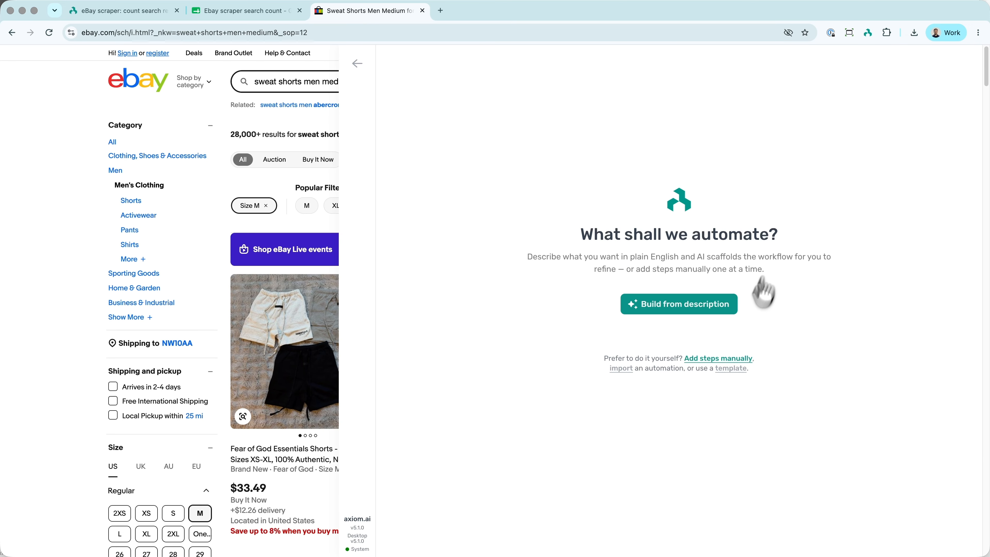
pyautogui.click(733, 359)
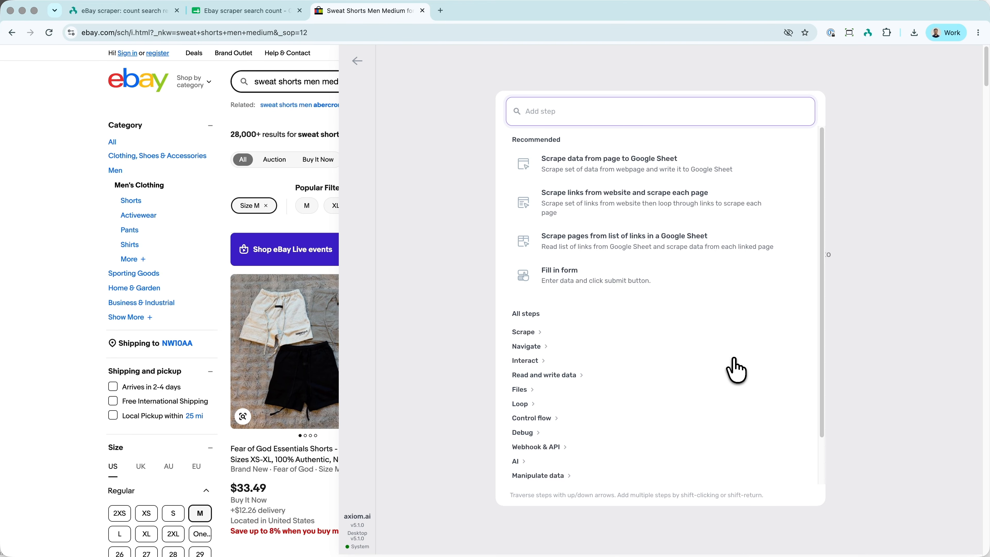
pyautogui.write('g')
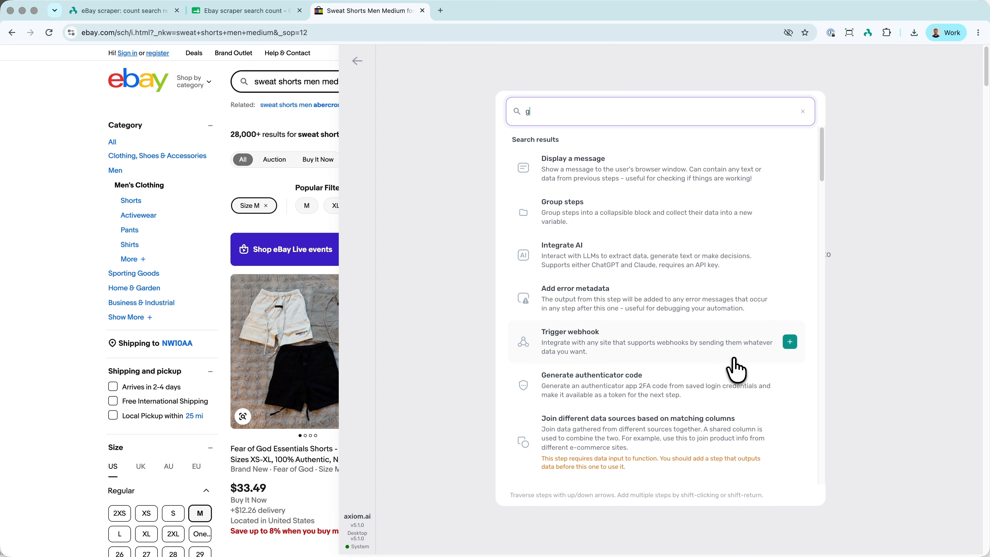
pyautogui.press('BackSpace')
pyautogui.write('read data')
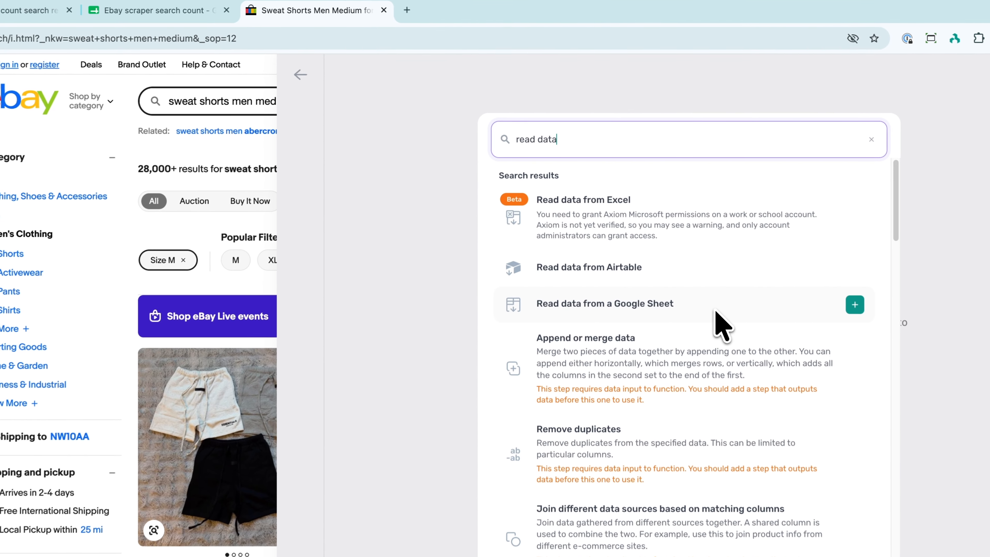
pyautogui.click(681, 244)
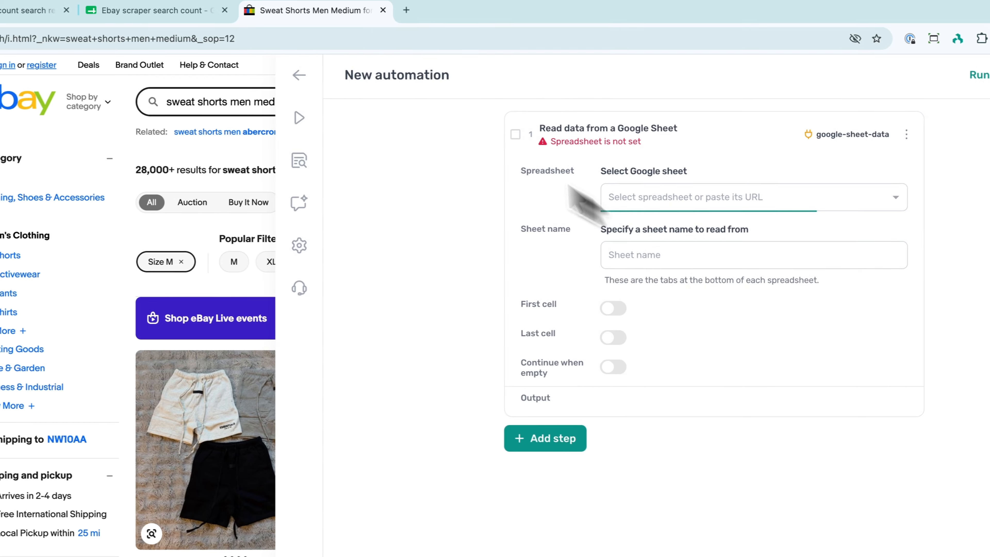
# - Set the read step's spreadsheet to the copied URL of the Ebay scraper search count sheet
pyautogui.click(152, 10)
pyautogui.click(185, 39)
pyautogui.press('super+c')
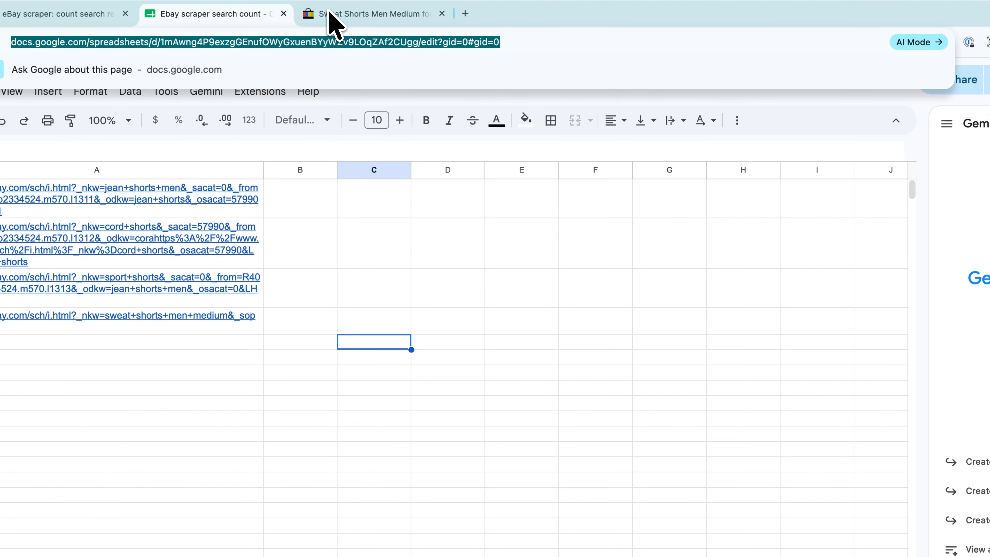
pyautogui.click(329, 10)
pyautogui.click(665, 112)
pyautogui.press('super+v')
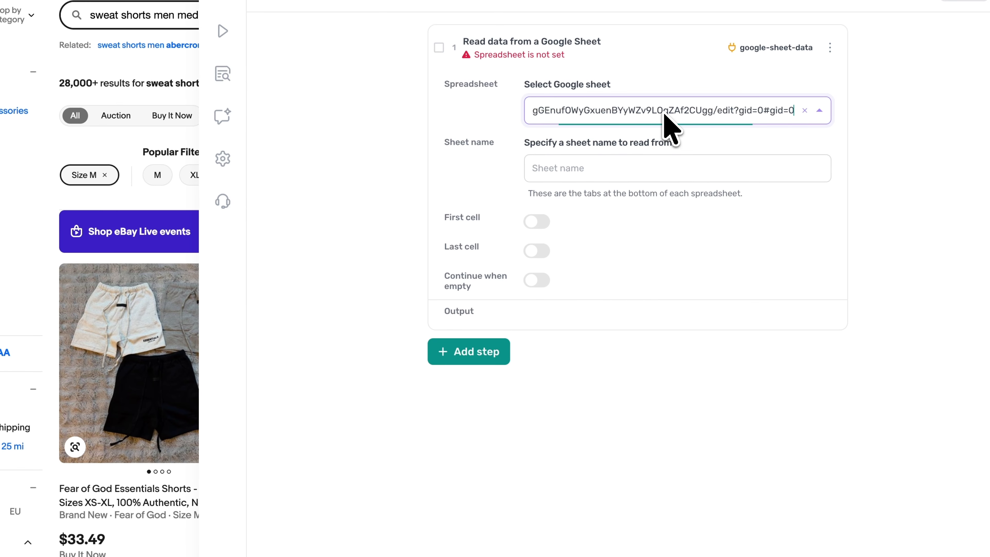
pyautogui.click(637, 192)
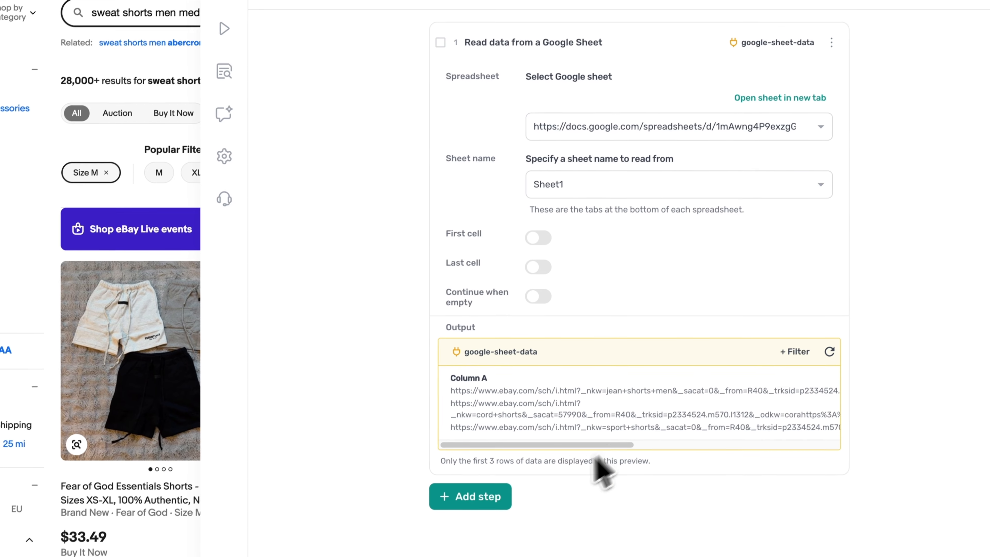
# - Add a "Loop through data" step that repeats for each item in google-sheet-data
pyautogui.click(466, 491)
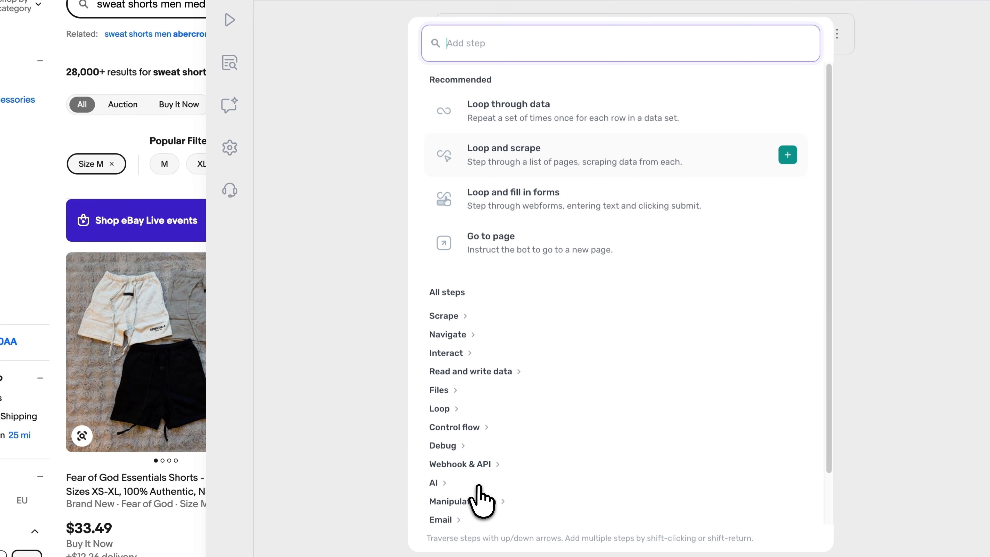
pyautogui.write('loop')
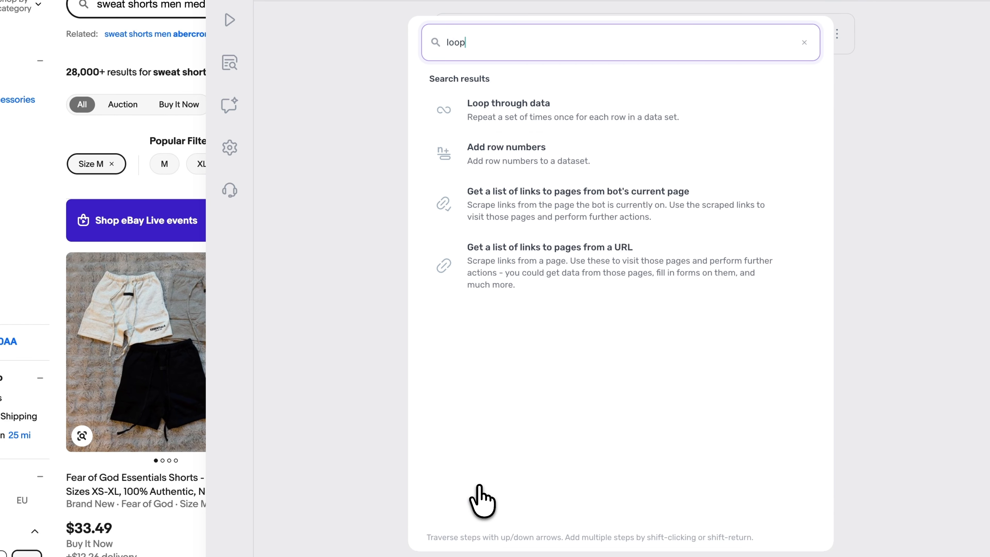
pyautogui.click(553, 117)
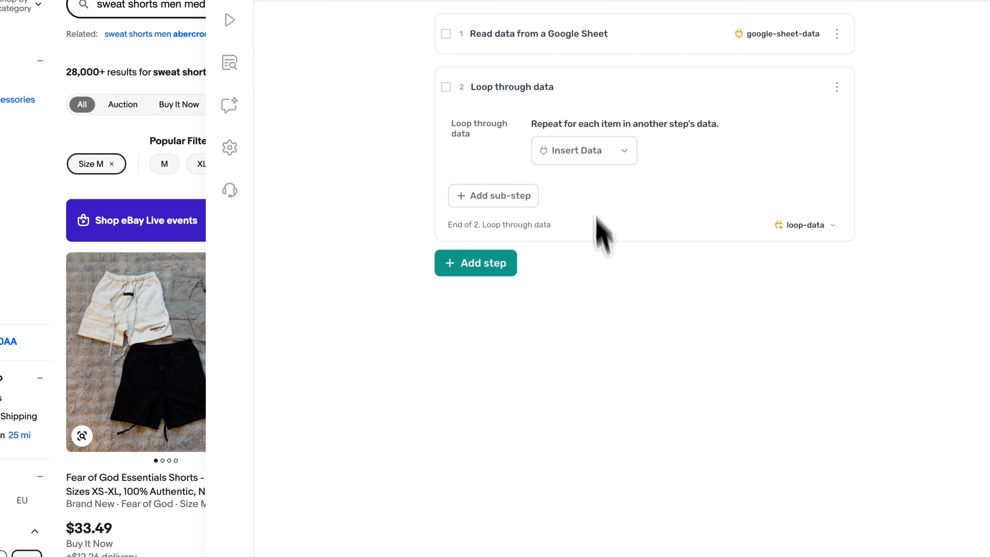
pyautogui.click(600, 151)
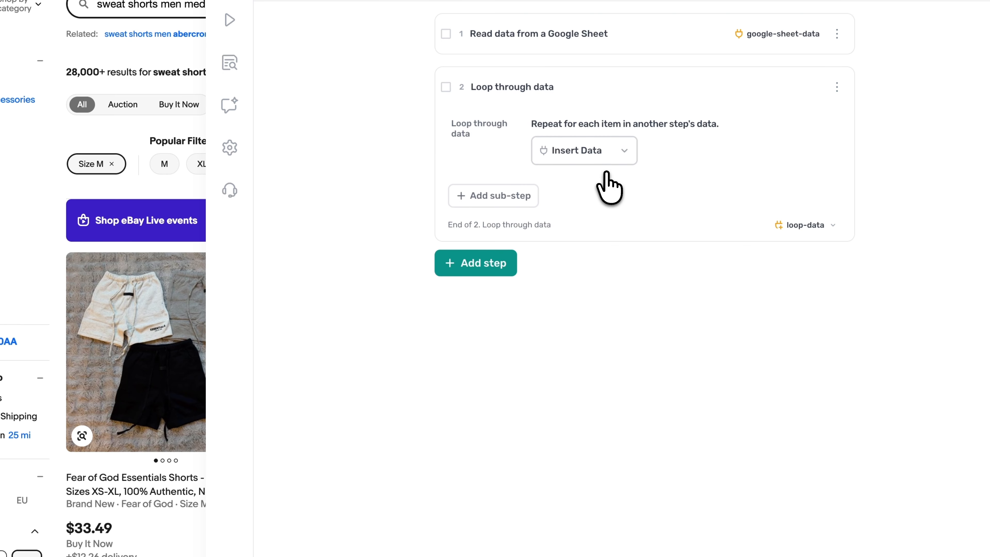
pyautogui.click(606, 178)
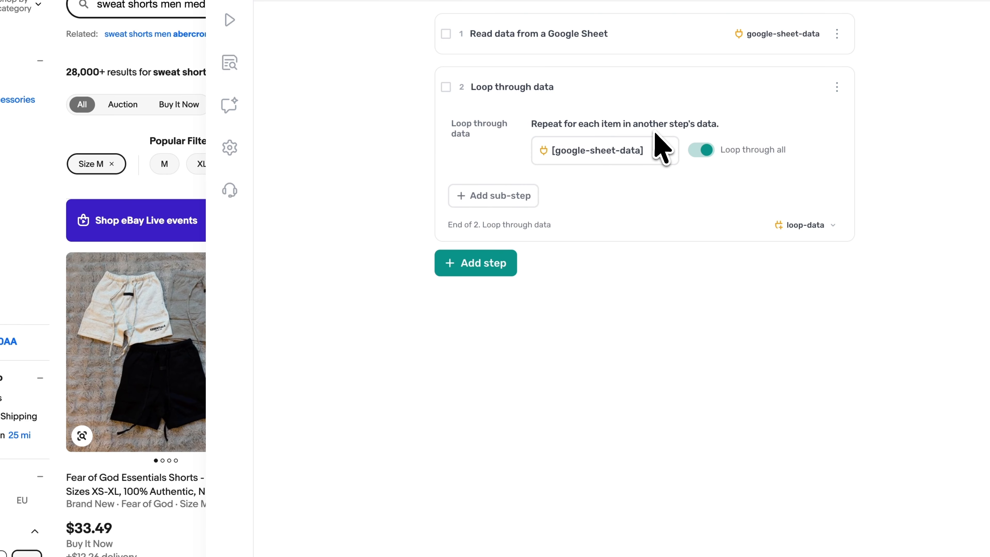
# - Add a "Go to page" sub-step inside the loop
pyautogui.click(530, 203)
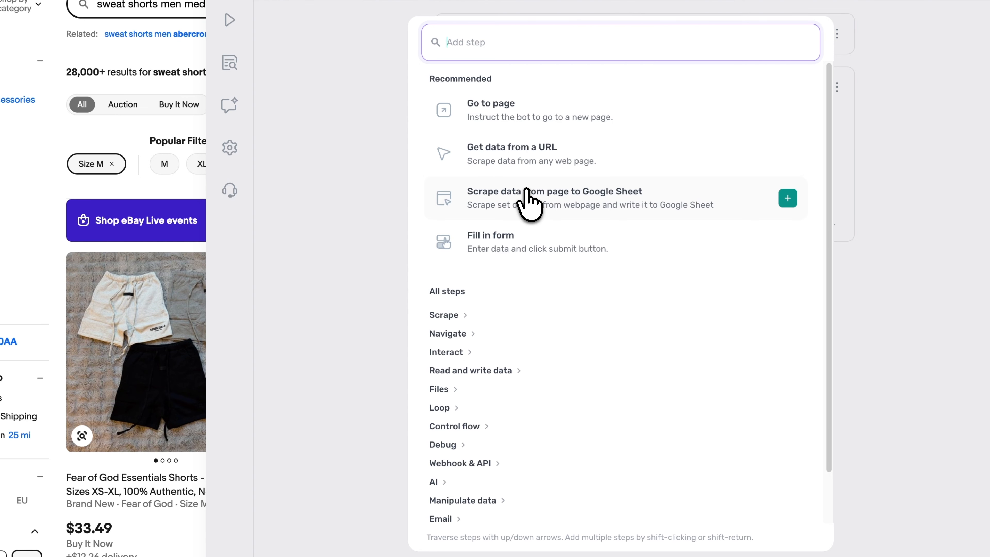
pyautogui.write('go')
pyautogui.click(540, 125)
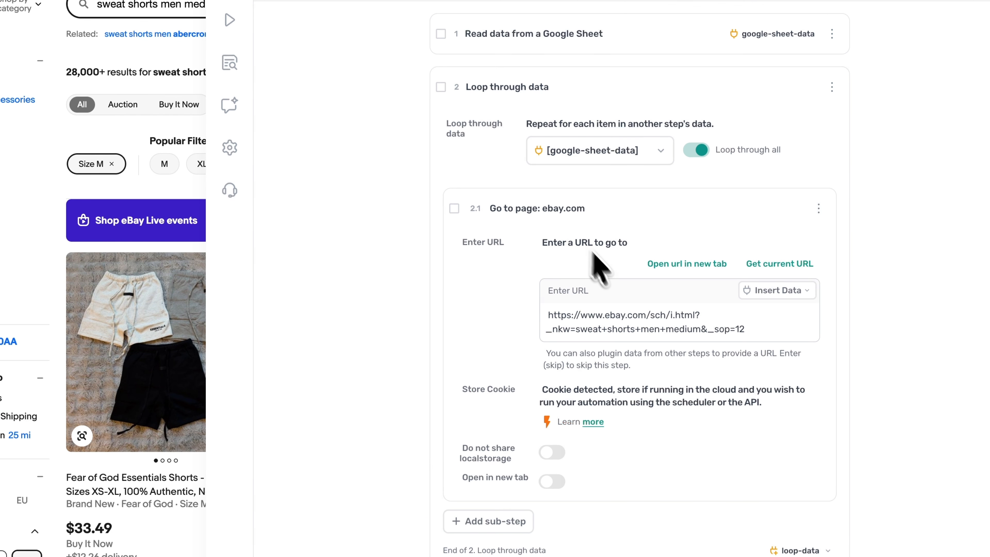
# - Replace the Go to page URL with the first google-sheet-data column, [google-sheet-data?*&0], and collapse the sub-step
pyautogui.tripleClick(642, 329)
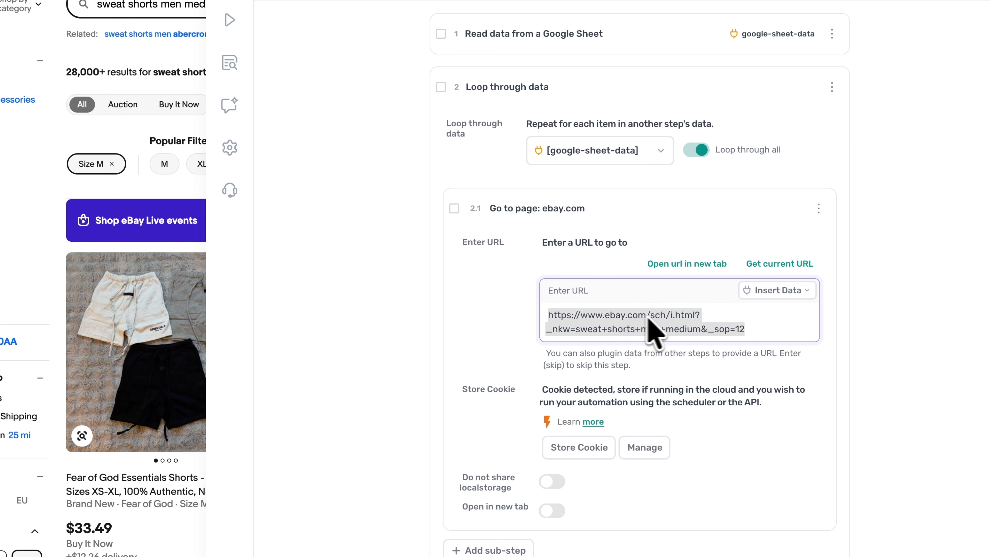
pyautogui.press('BackSpace')
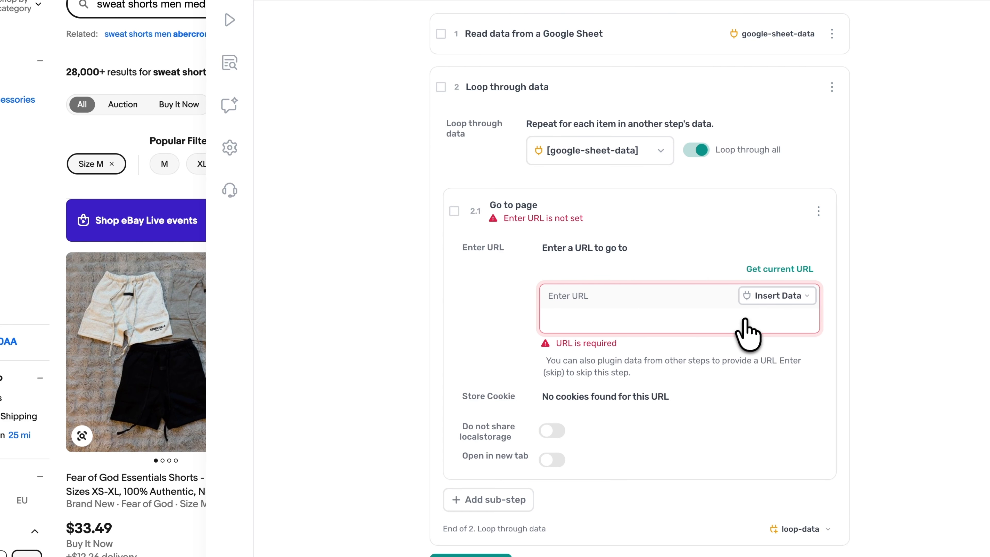
pyautogui.click(764, 296)
pyautogui.click(757, 327)
pyautogui.click(860, 283)
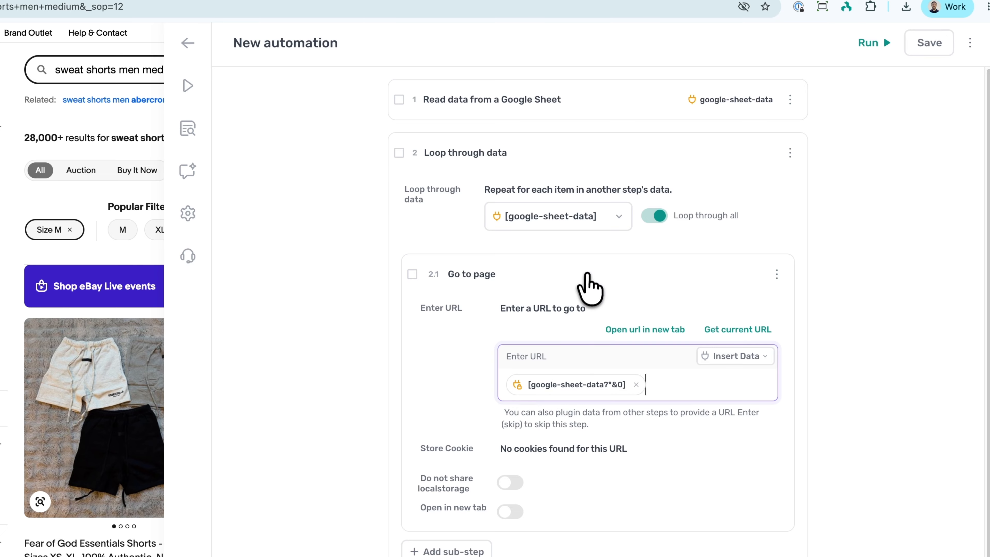
pyautogui.click(588, 272)
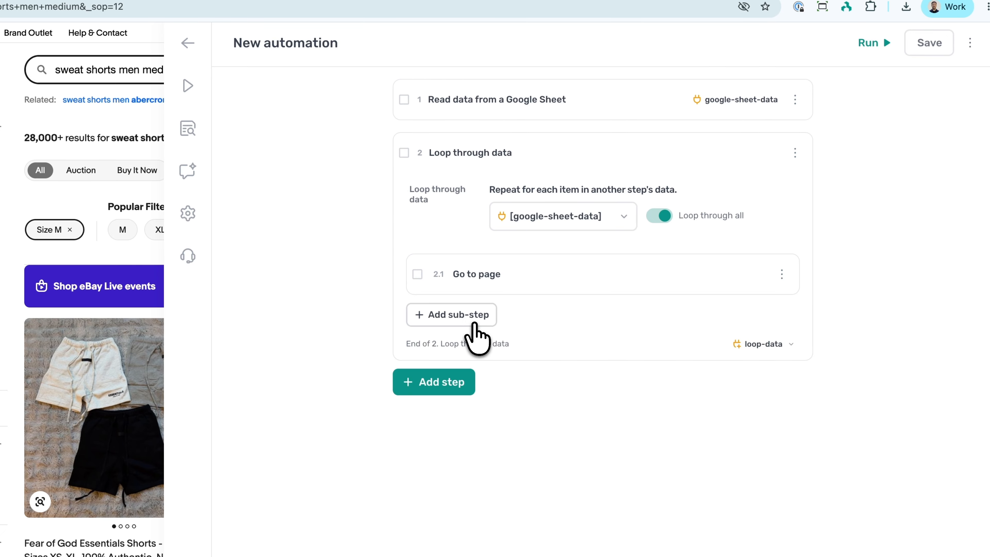
# - Add a "Get data from bot's current page" sub-step to the loop and try selecting the result count above the eBay listings
pyautogui.click(476, 327)
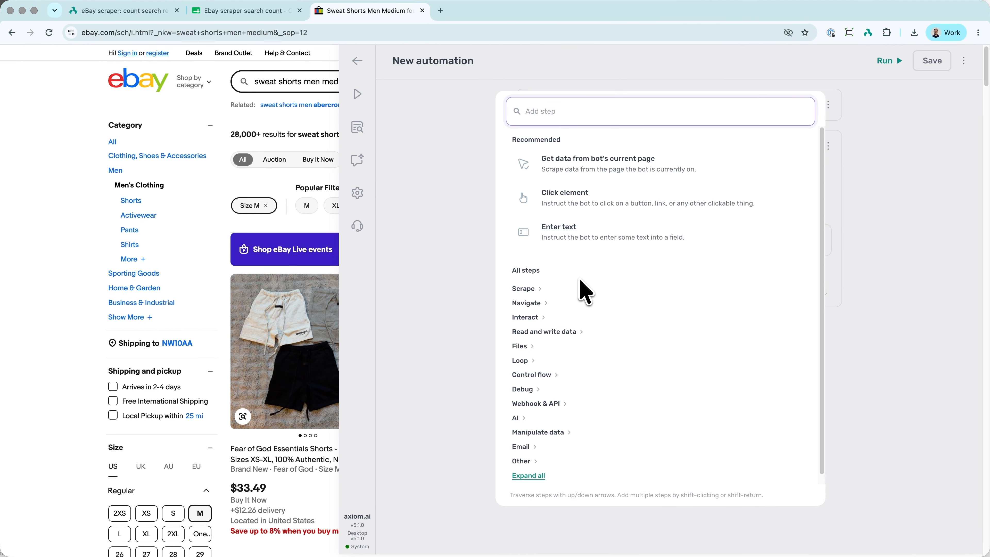
pyautogui.write('get')
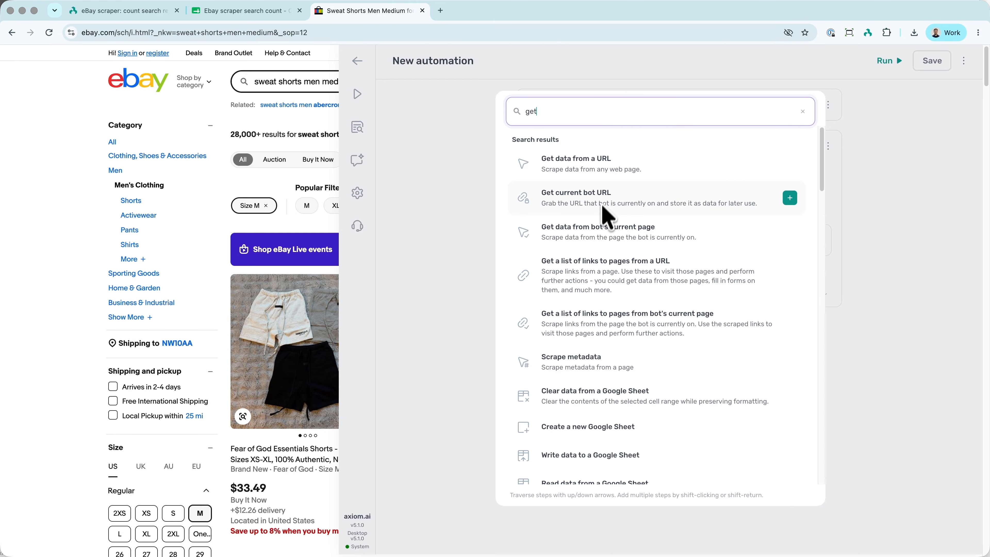
pyautogui.click(601, 227)
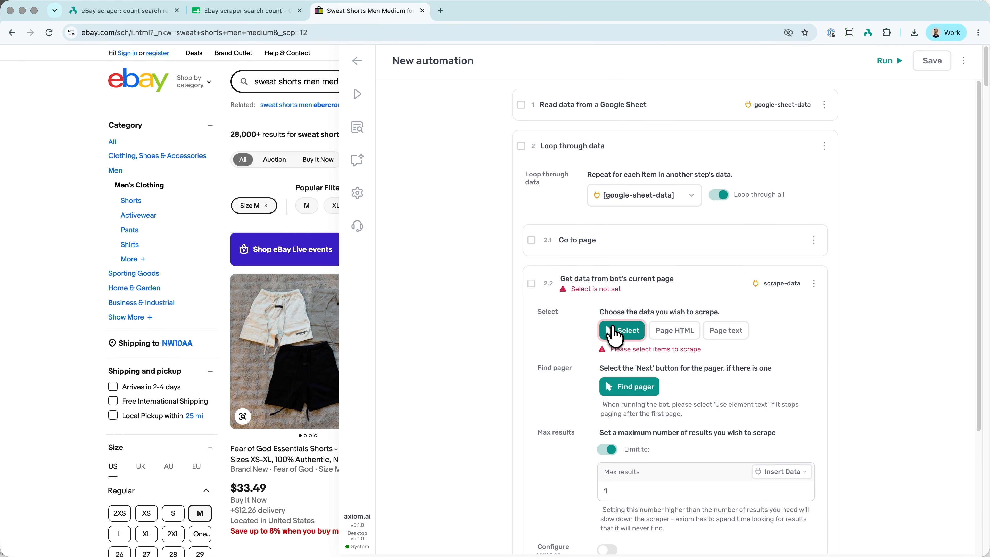
pyautogui.click(609, 331)
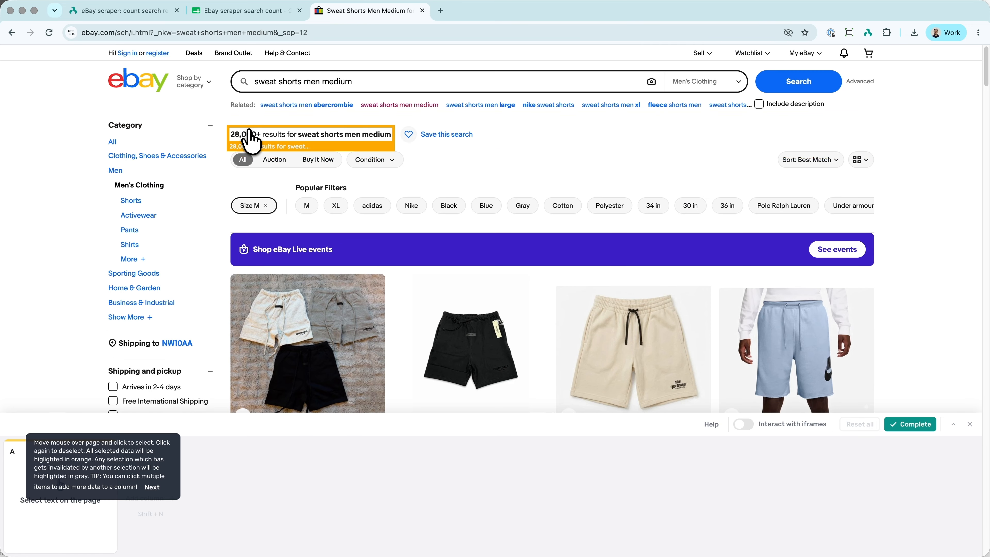
pyautogui.click(249, 140)
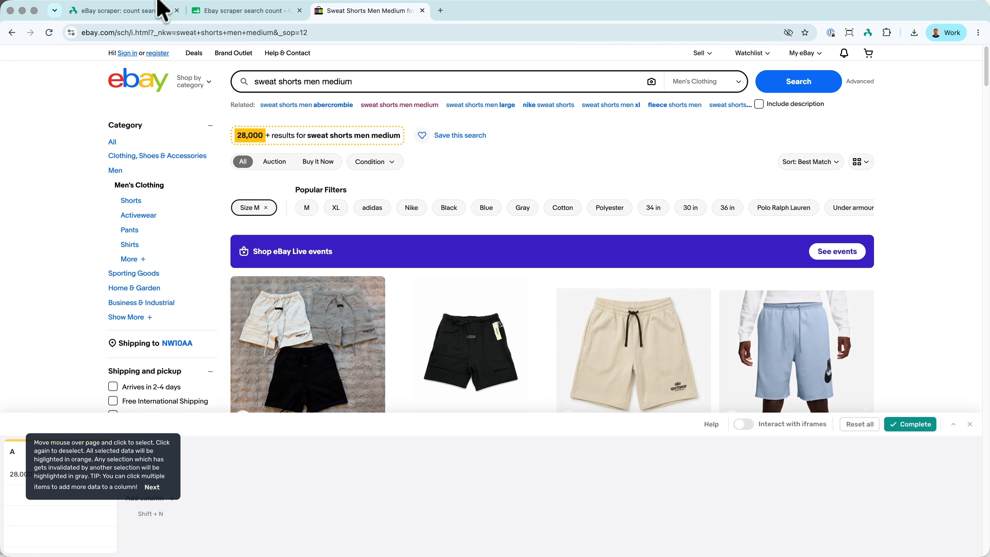
# - Copy the custom CSS selector [class*="center-top"] h1 .BOLD:first-child from step 2.2 of the guide and return to the automation
pyautogui.click(138, 11)
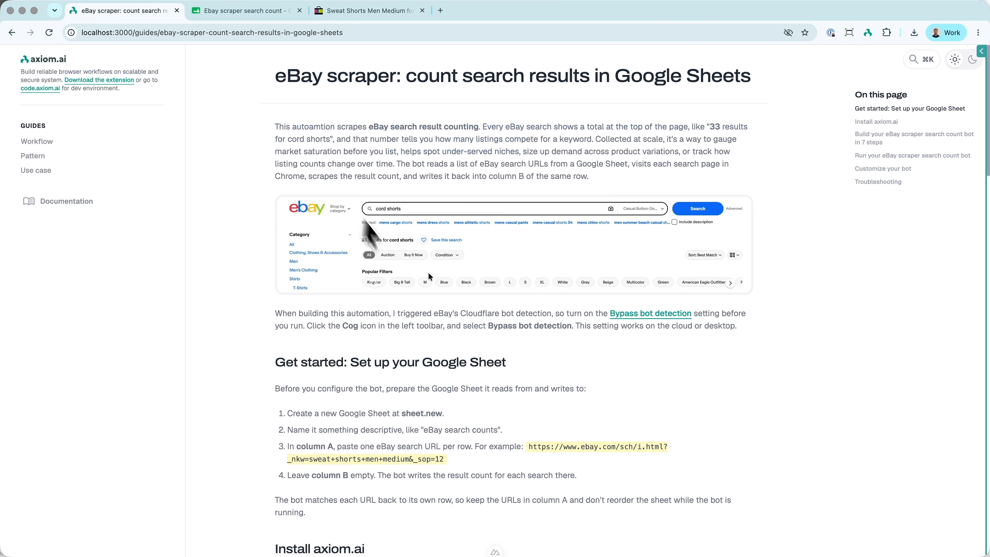
pyautogui.scroll(-20, 414, 292)
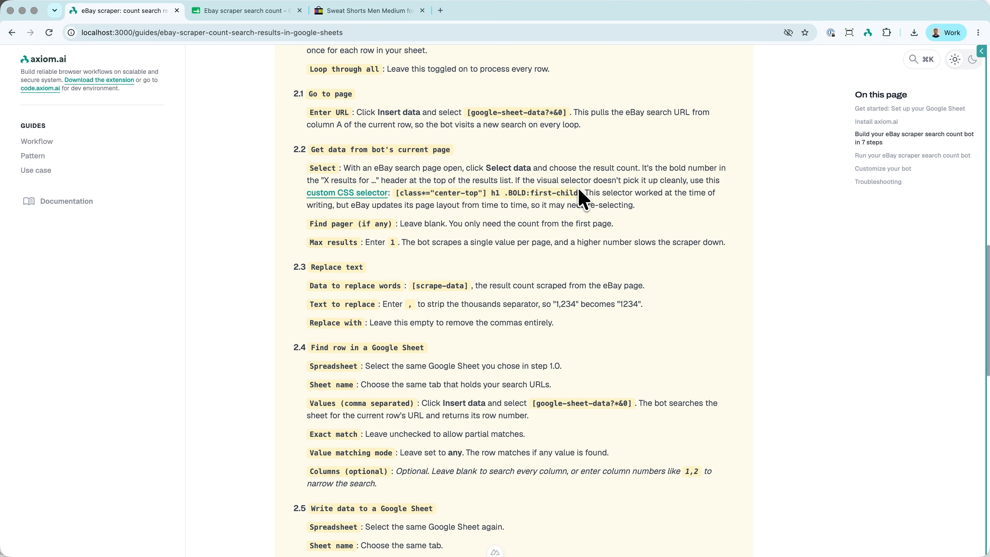
pyautogui.moveTo(578, 193); pyautogui.dragTo(427, 193)
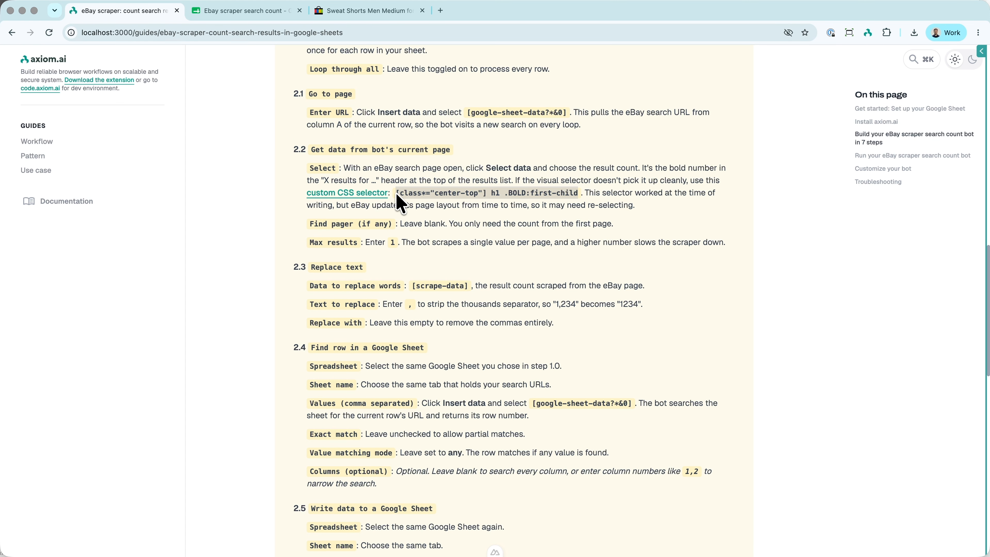
pyautogui.click(334, 14)
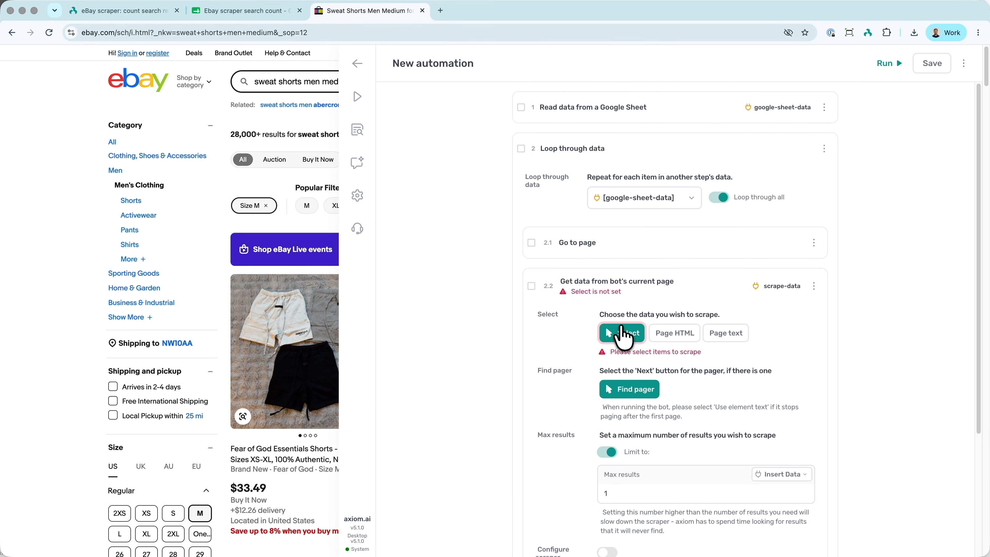
# - Set the custom selector for scrape column A to [class*="center-top"] h1 .BOLD:first-child
pyautogui.click(624, 332)
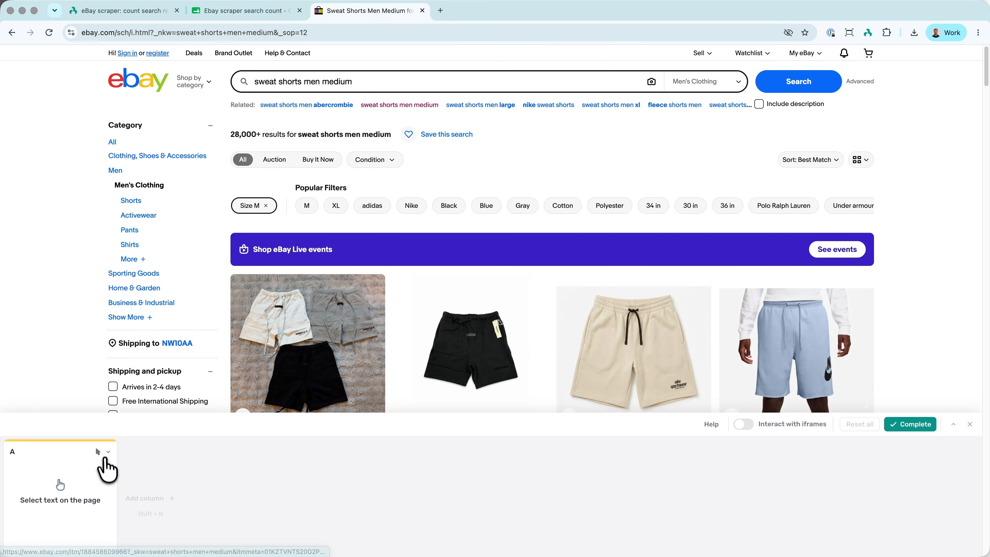
pyautogui.click(108, 452)
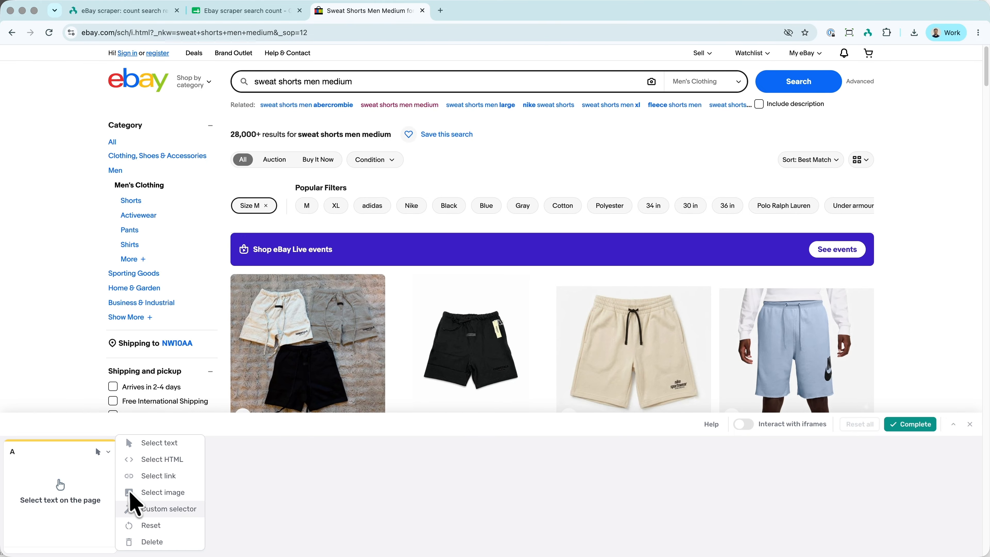
pyautogui.click(128, 506)
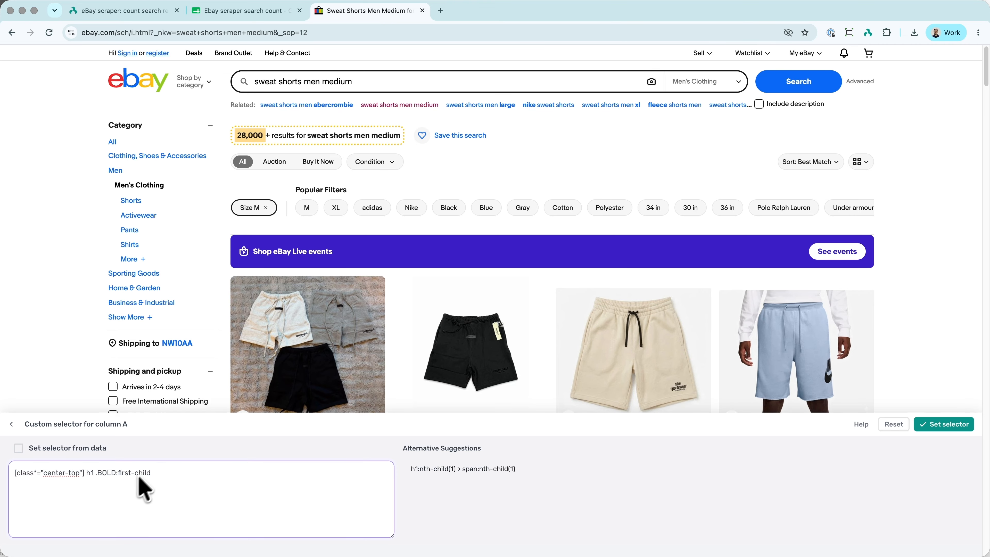
pyautogui.click(958, 429)
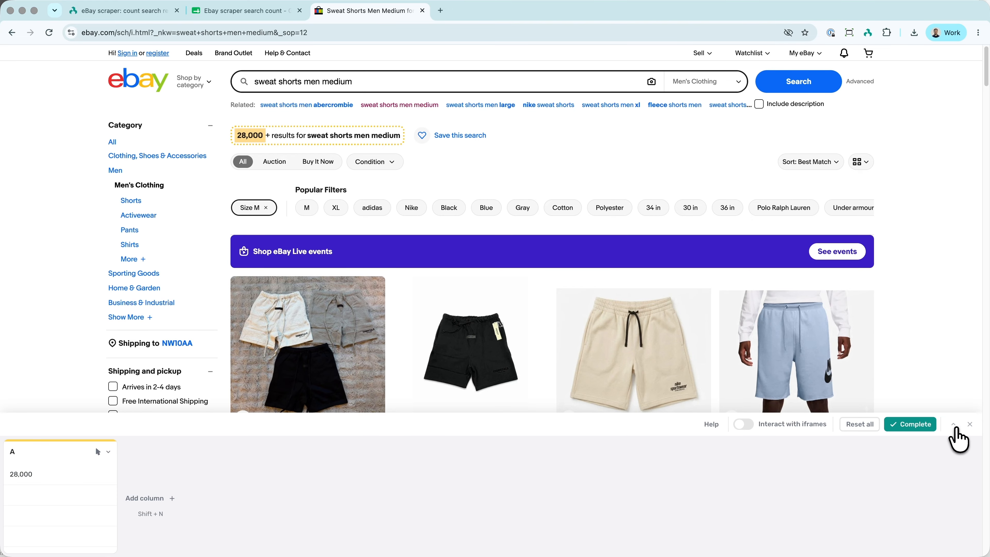
# - Complete the result count selection, enable the scraper configuration with 0 attempts when results are not found, and collapse the scrape sub-step
pyautogui.click(930, 429)
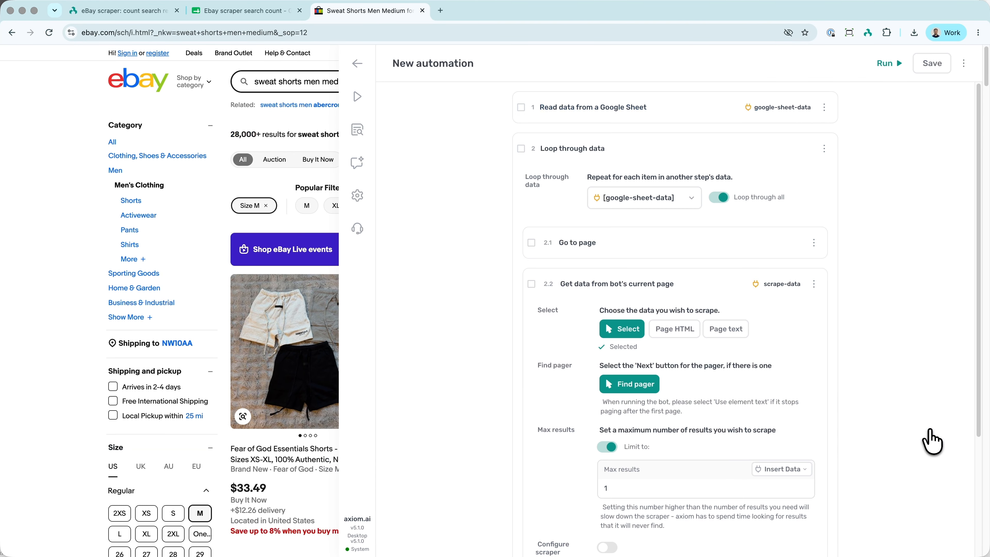
pyautogui.scroll(-4, 770, 419)
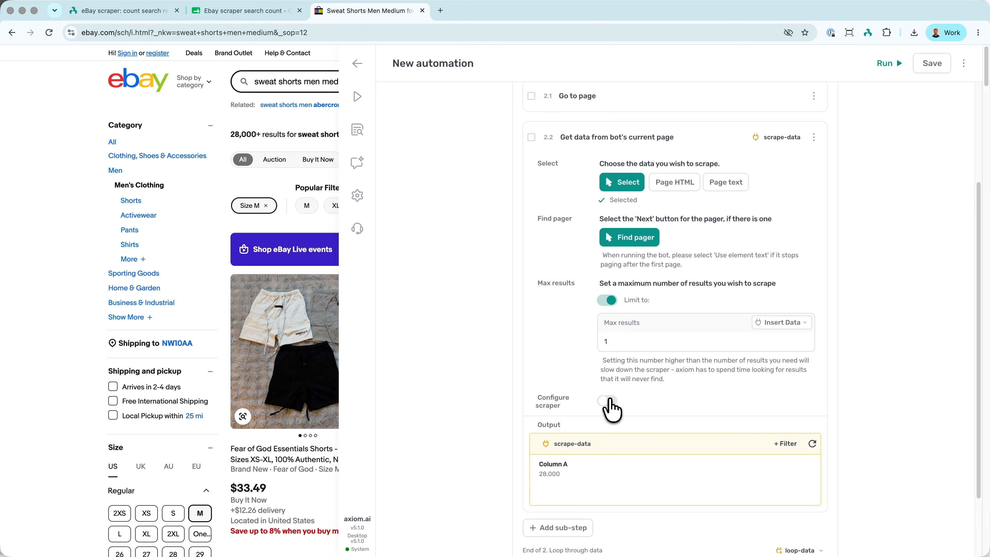
pyautogui.click(608, 402)
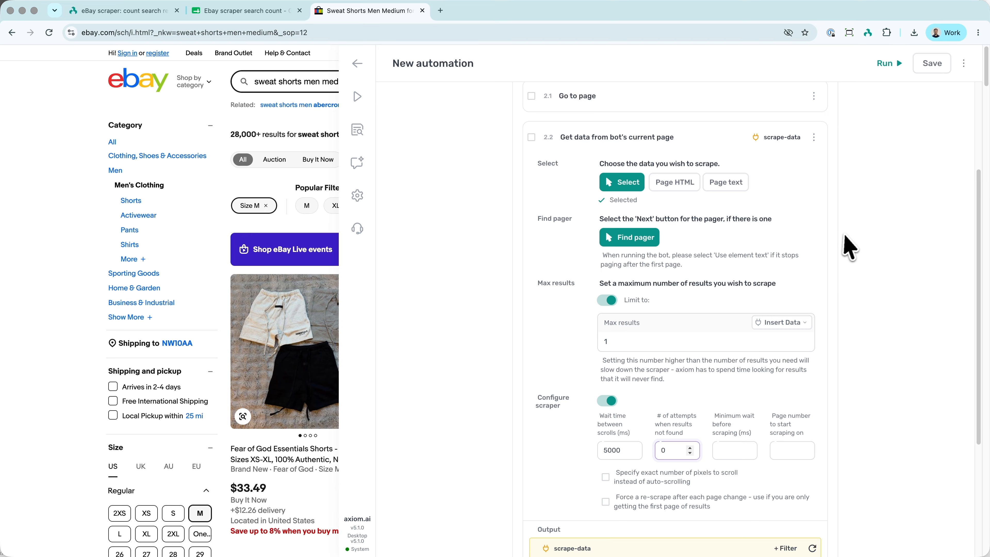
pyautogui.click(689, 136)
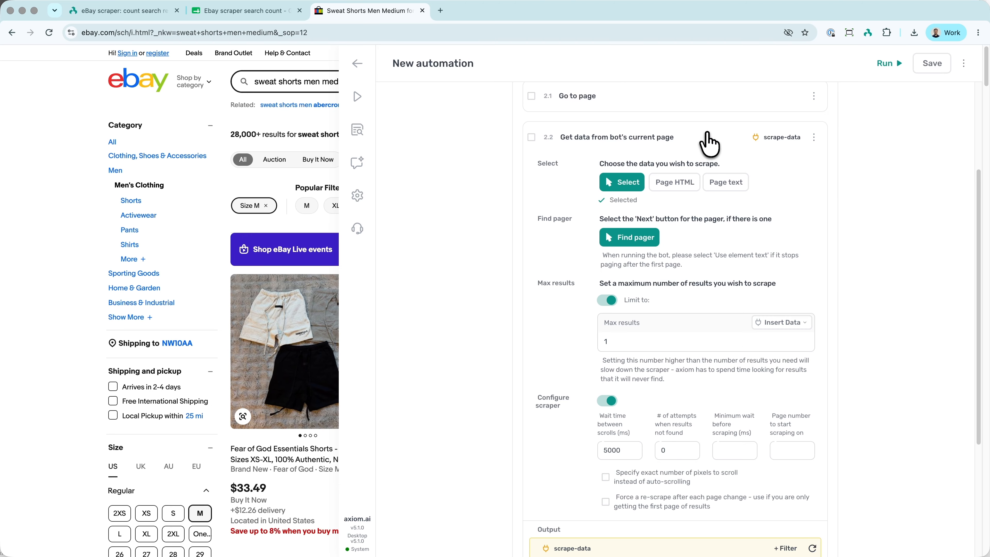
pyautogui.click(710, 143)
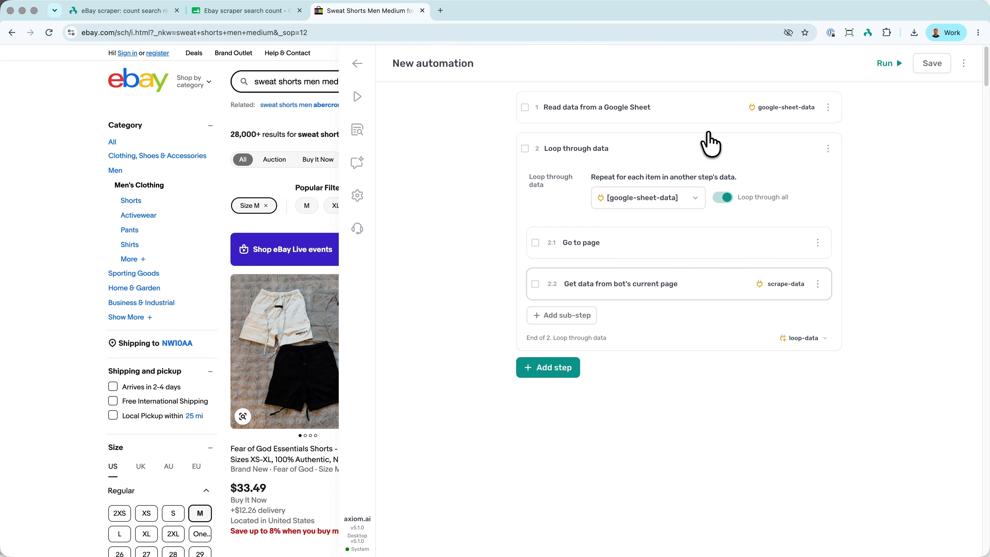
# - Add a "Find row in a Google Sheet" sub-step to the loop after the scrape sub-step
pyautogui.click(580, 317)
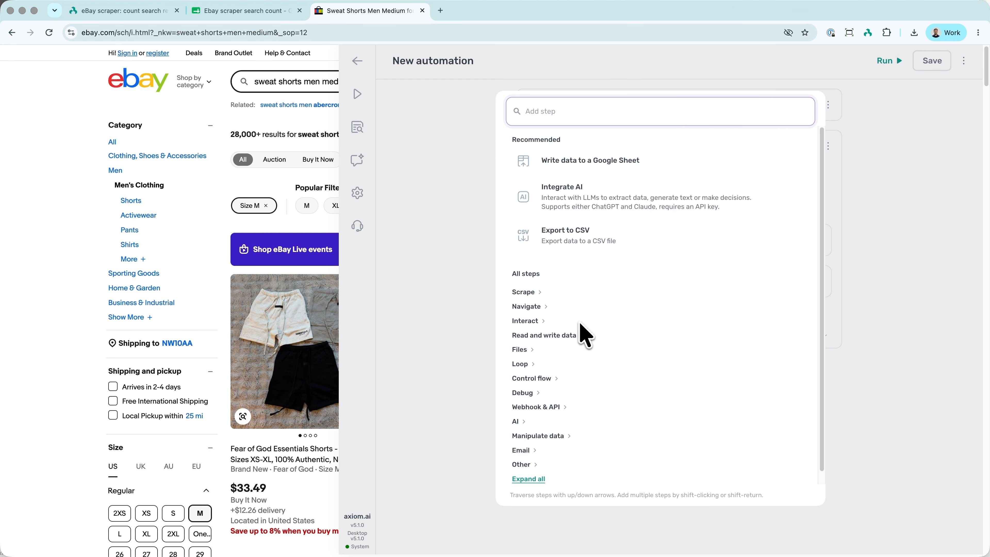
pyautogui.write('find ro')
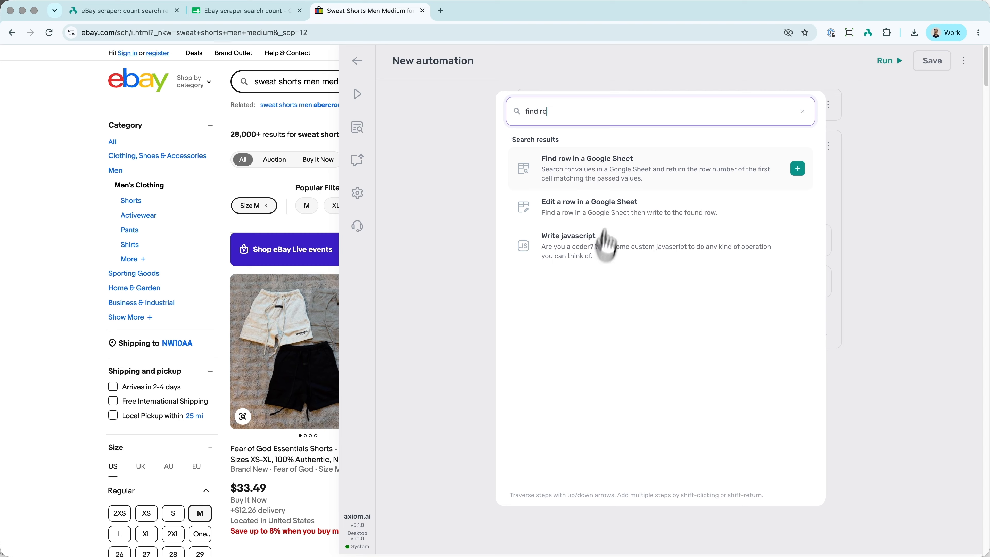
pyautogui.click(620, 191)
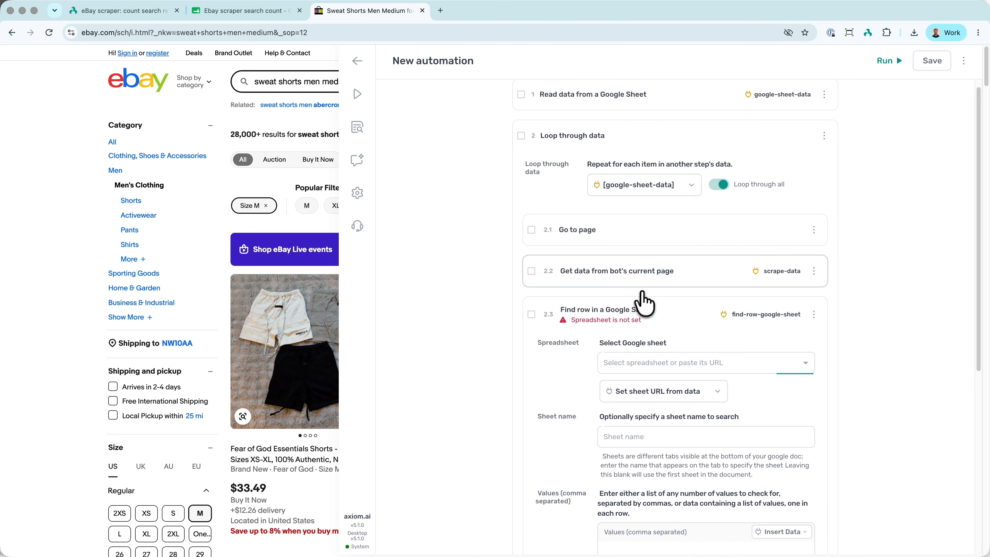
# - Set the Find row sub-step's spreadsheet to the copied "Ebay scraper search count" URL and its sheet name to Sheet1
pyautogui.scroll(-3, 643, 302)
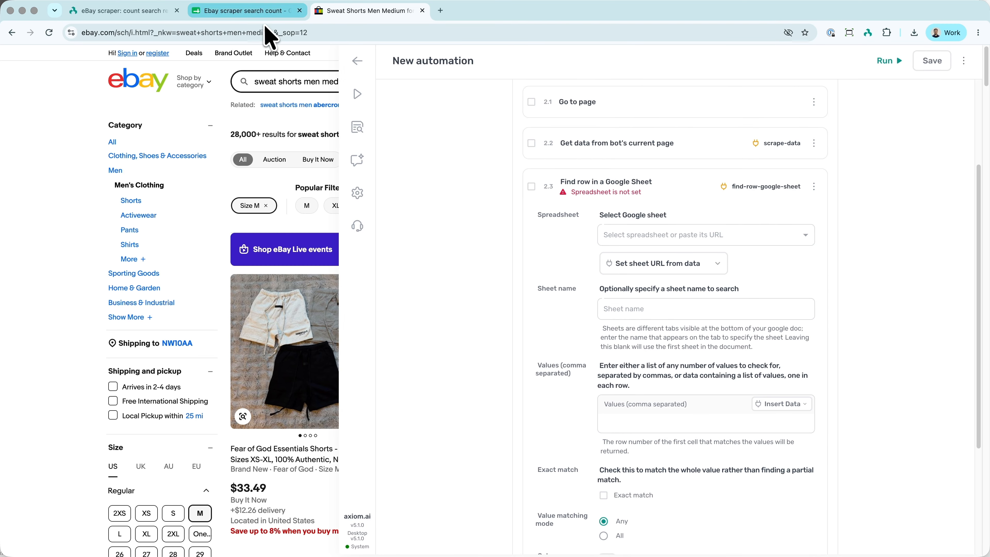
pyautogui.click(250, 11)
pyautogui.click(369, 10)
pyautogui.click(664, 239)
pyautogui.press('super+v')
pyautogui.click(665, 311)
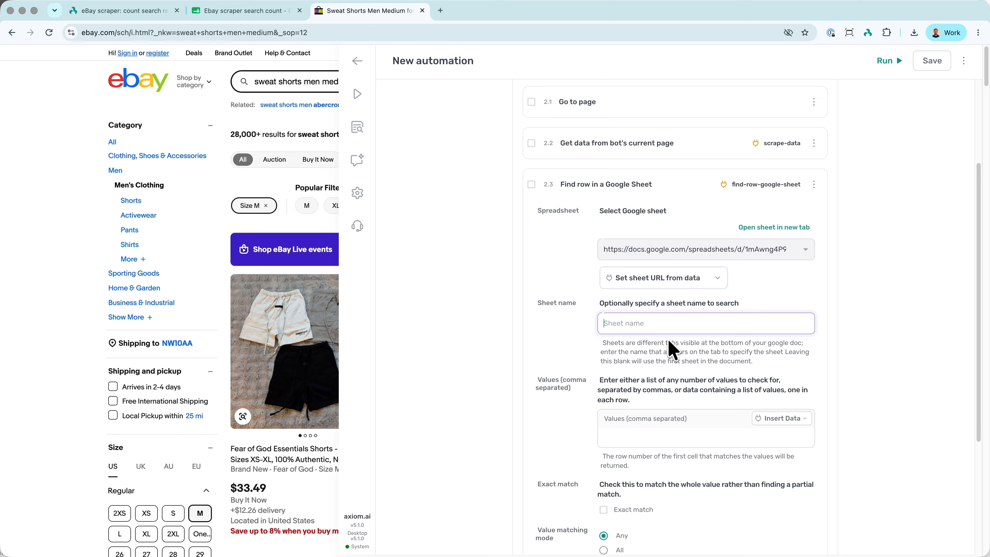
pyautogui.click(669, 368)
# - Set the values to find in the sheet to the first google-sheet-data column, [google-sheet-data?*&0]
pyautogui.scroll(-2, 671, 379)
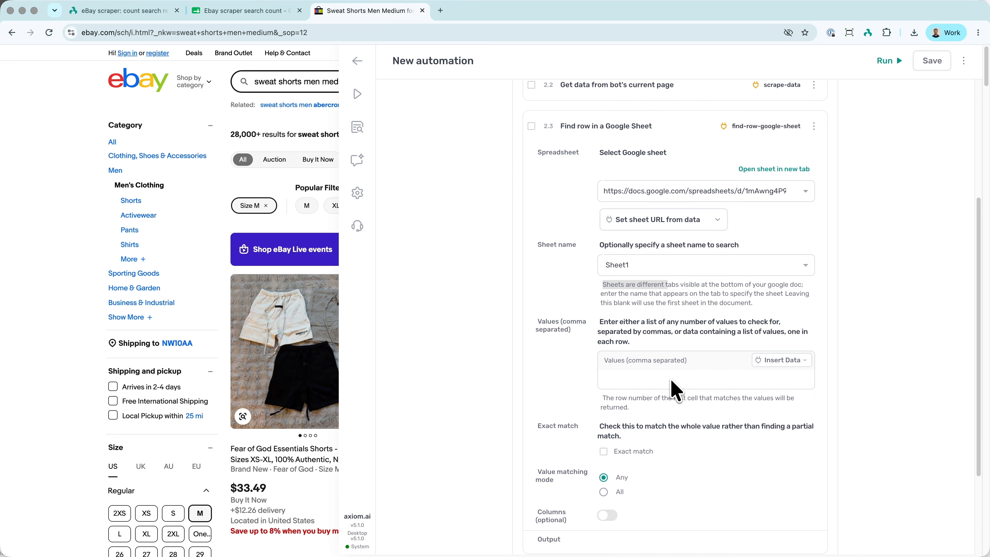
pyautogui.click(671, 380)
pyautogui.click(763, 362)
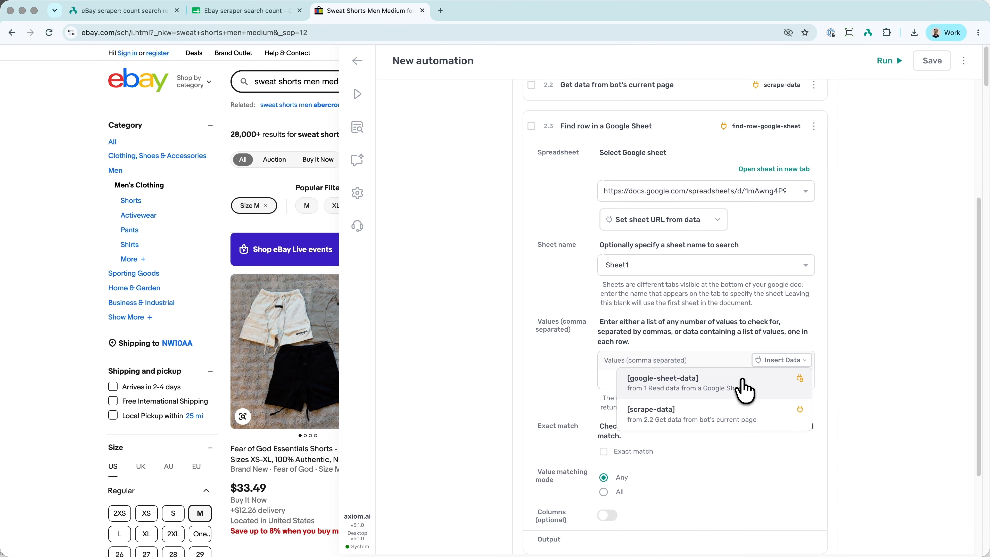
pyautogui.click(742, 388)
pyautogui.click(858, 124)
pyautogui.scroll(-2, 689, 312)
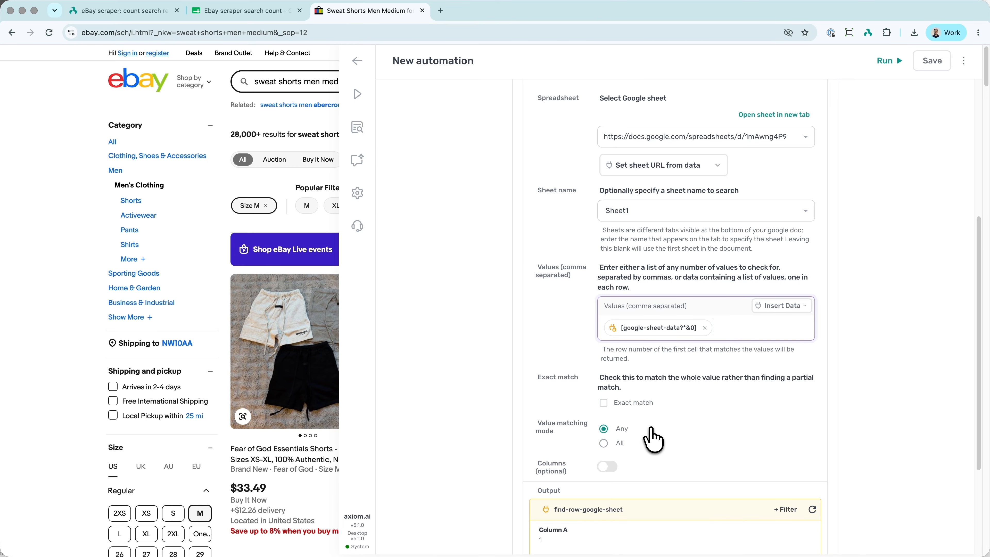
# - Add a "Write data to a Google Sheet" sub-step at the end of the loop
pyautogui.scroll(-4, 653, 439)
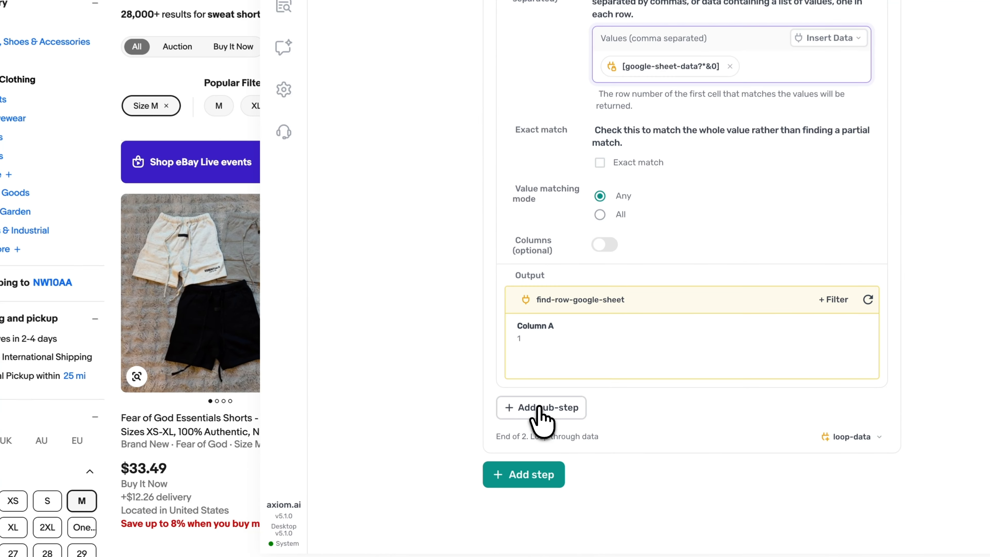
pyautogui.click(540, 407)
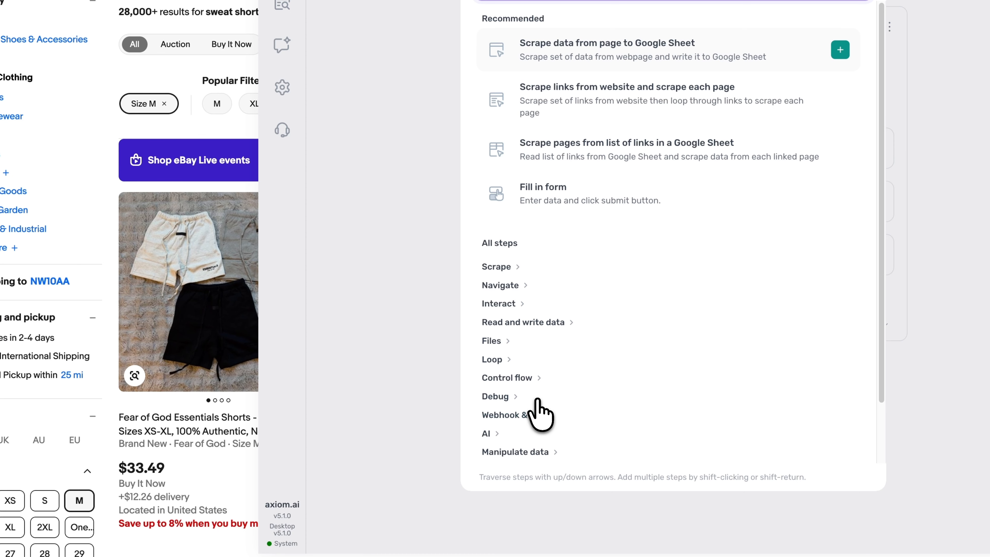
pyautogui.write('write')
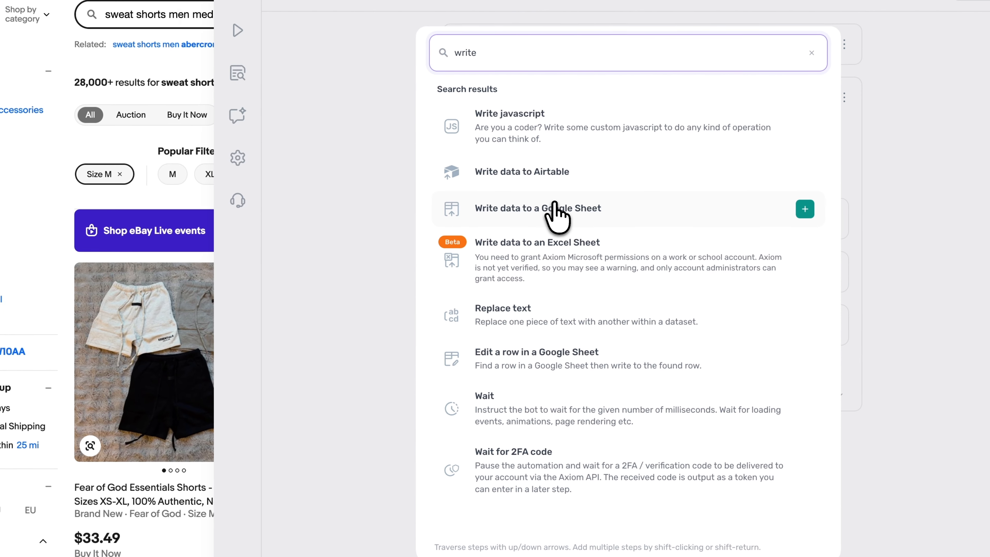
pyautogui.click(597, 231)
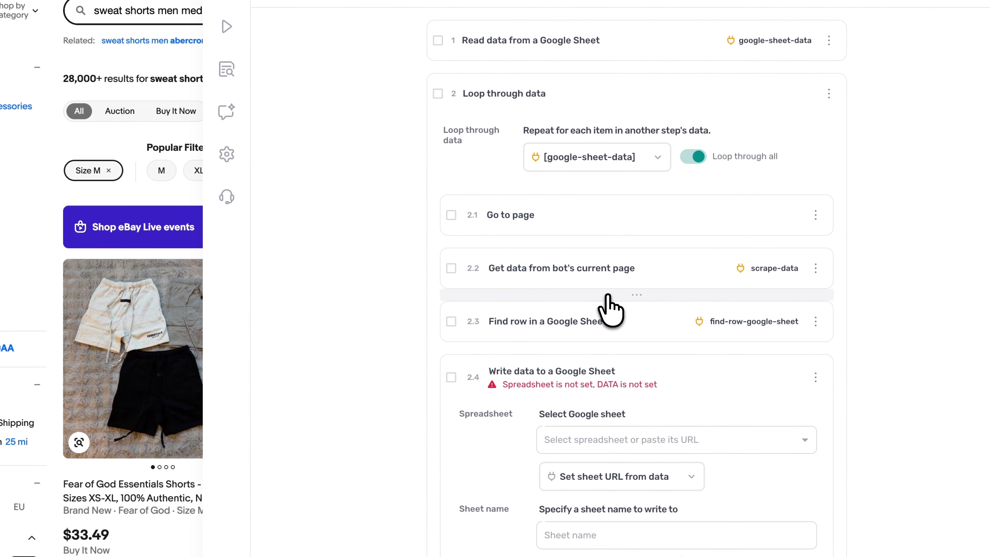
# - Insert a "Replace text" sub-step between the scrape sub-step and the Find row sub-step
pyautogui.click(608, 296)
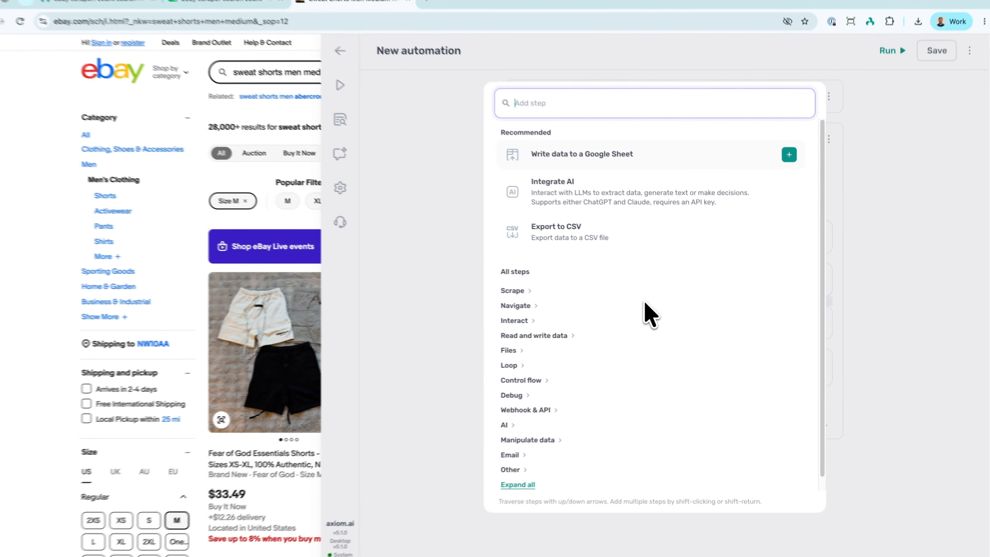
pyautogui.write('replace')
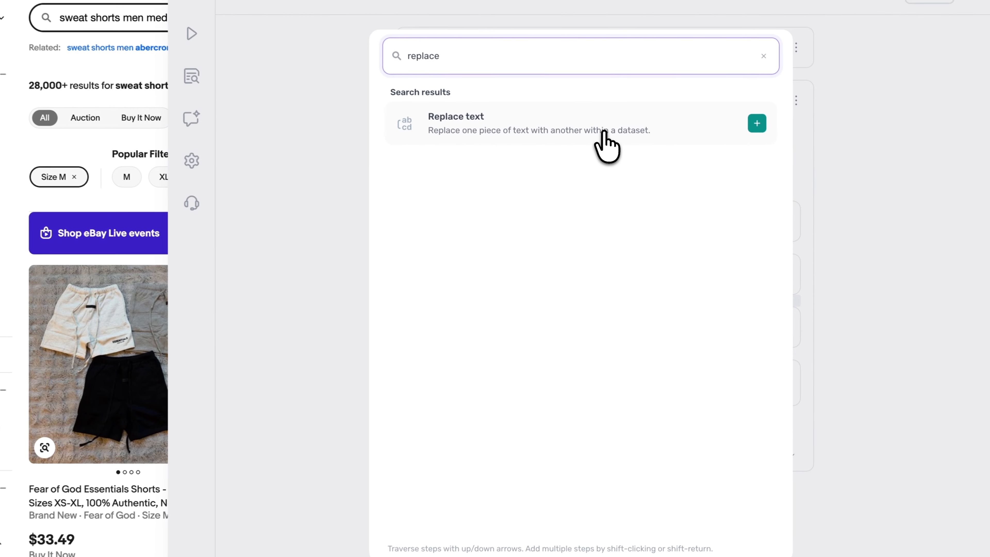
pyautogui.click(659, 166)
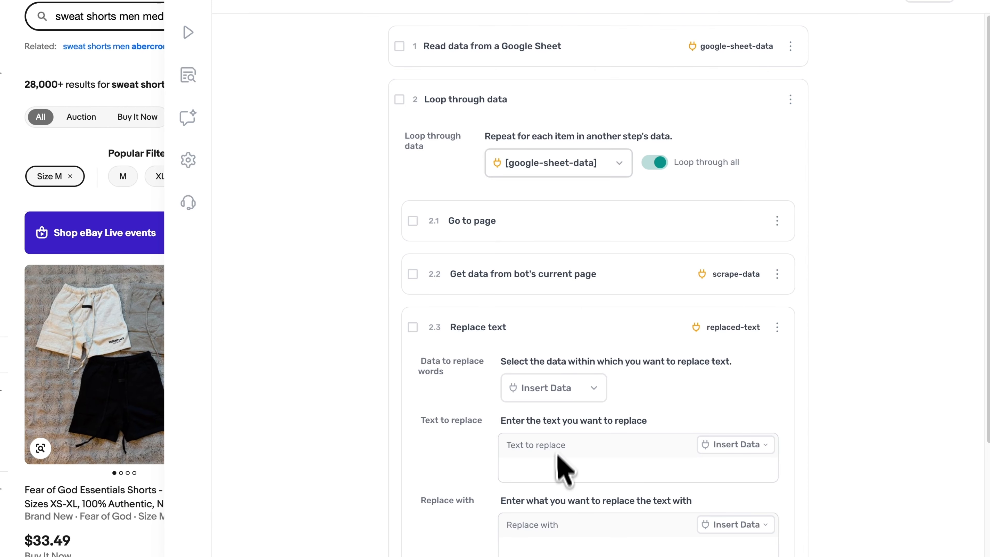
# - Configure Replace text to remove commas from [scrape-data], using column A and leaving the replacement blank
pyautogui.click(558, 474)
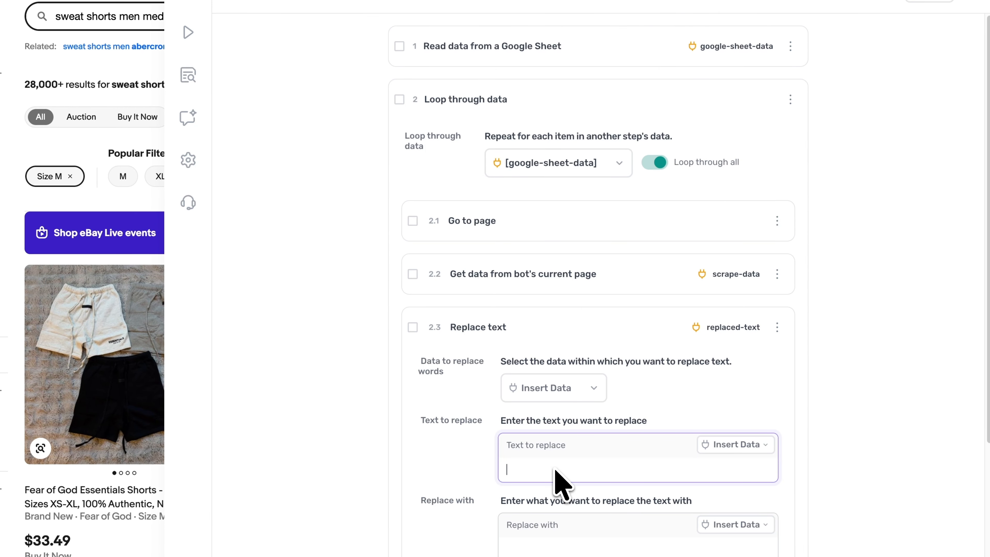
pyautogui.click(546, 388)
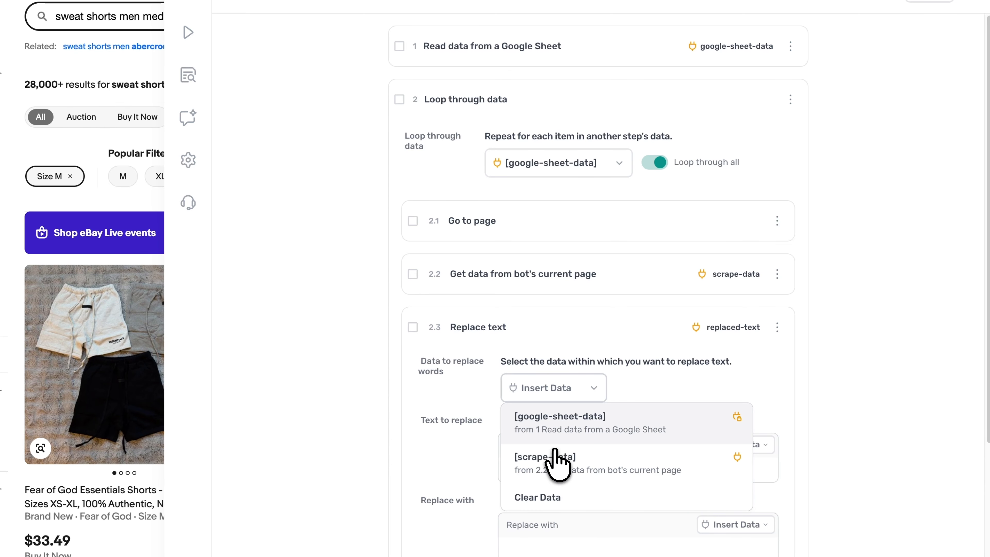
pyautogui.click(561, 467)
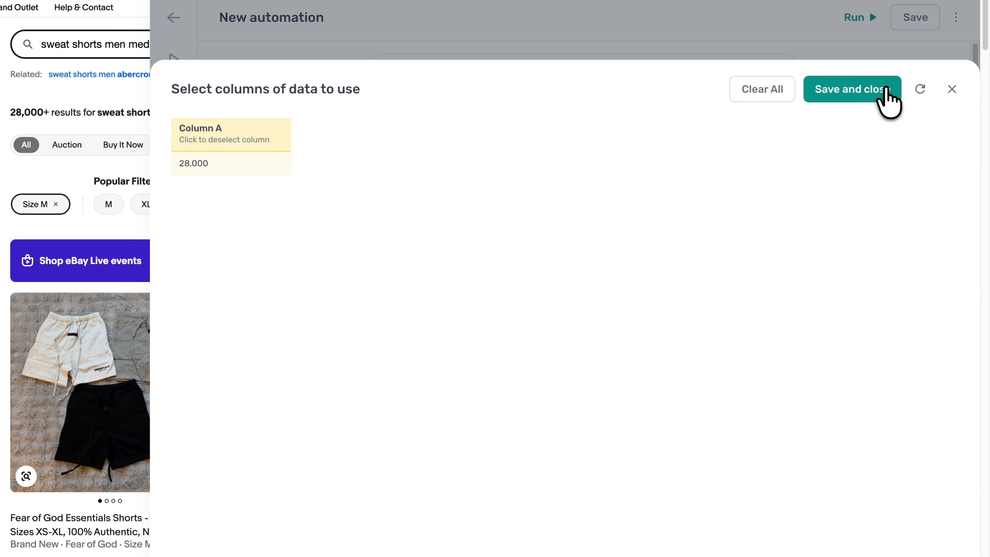
pyautogui.click(887, 91)
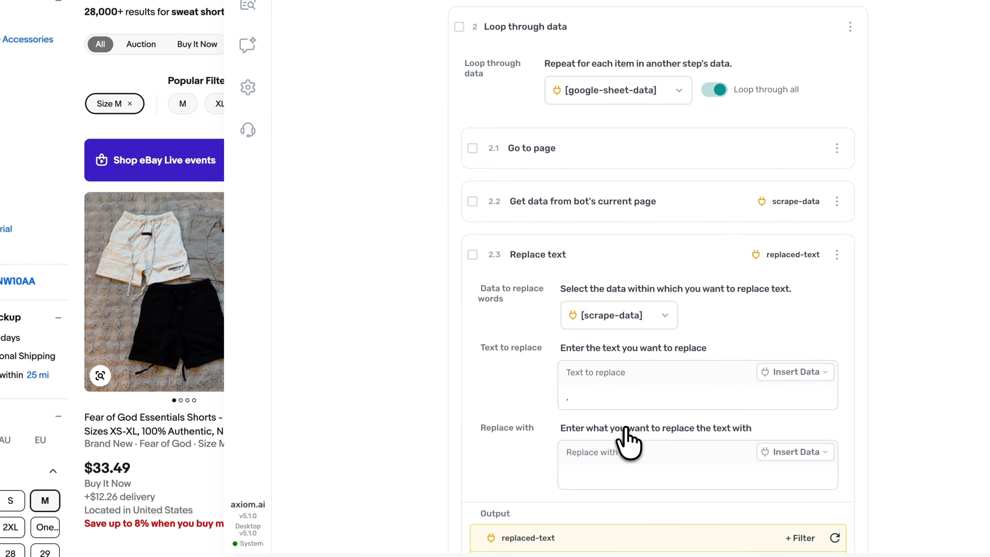
pyautogui.scroll(-5, 612, 507)
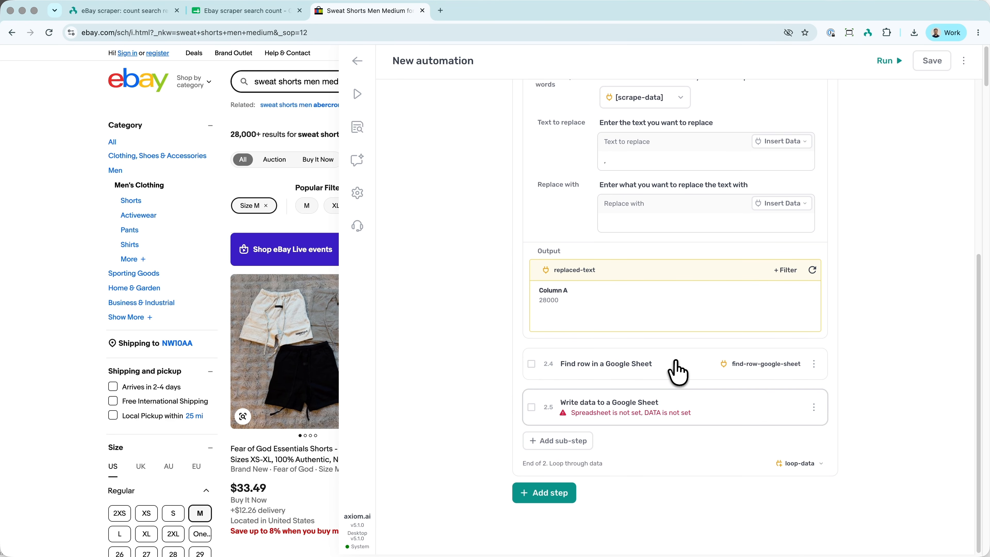
# - Open the Write data to a Google Sheet sub-step and set its spreadsheet to the "Ebay scraper search count" URL
pyautogui.click(698, 408)
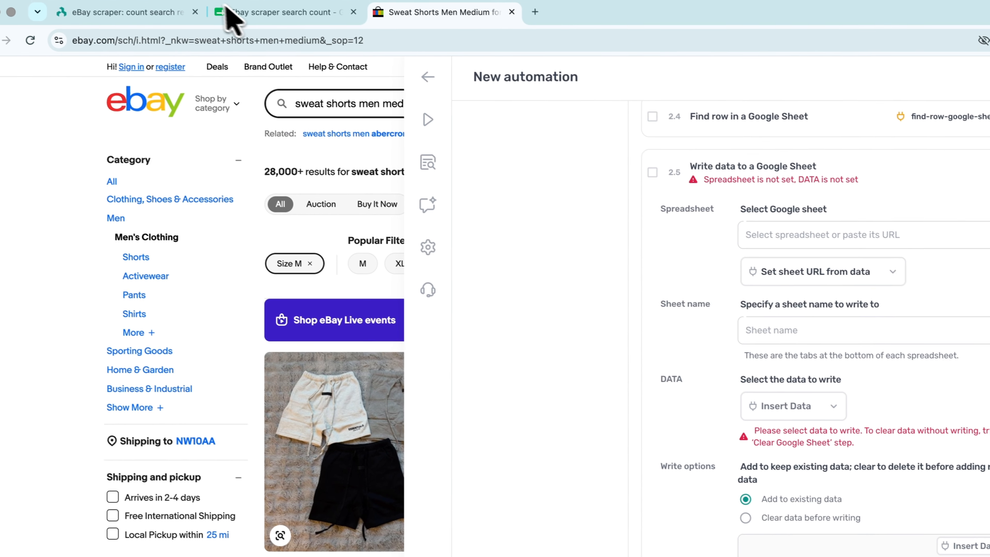
pyautogui.click(245, 24)
pyautogui.click(467, 16)
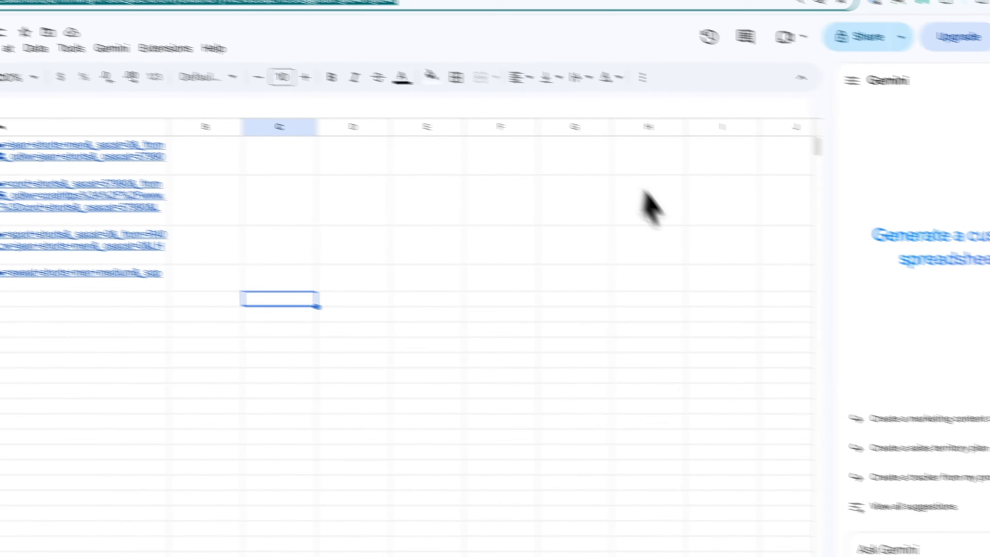
pyautogui.click(648, 178)
pyautogui.hotkey('ctrl', 'v')
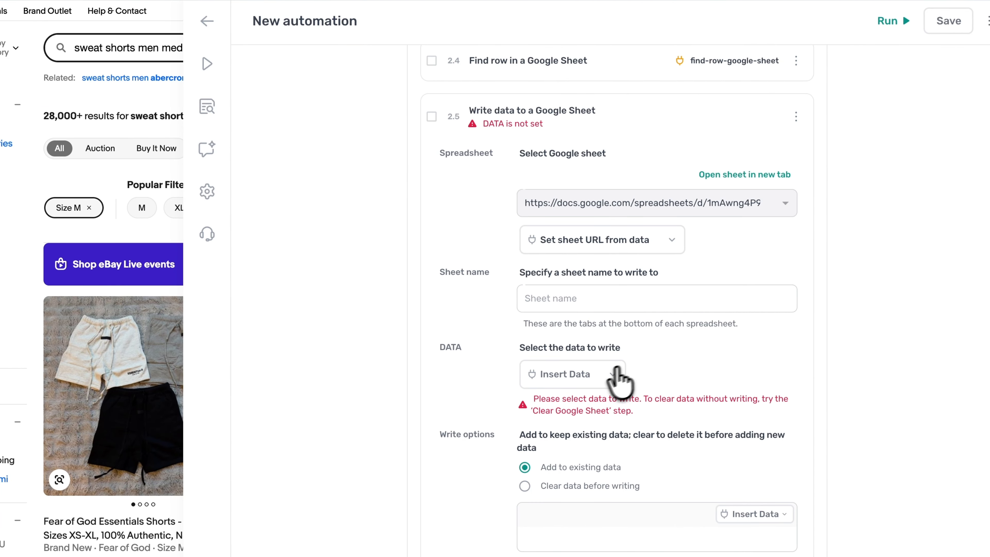
# - Set the sheet to write to as Sheet1 and choose column A of [replaced-text] as the data to write
pyautogui.click(597, 375)
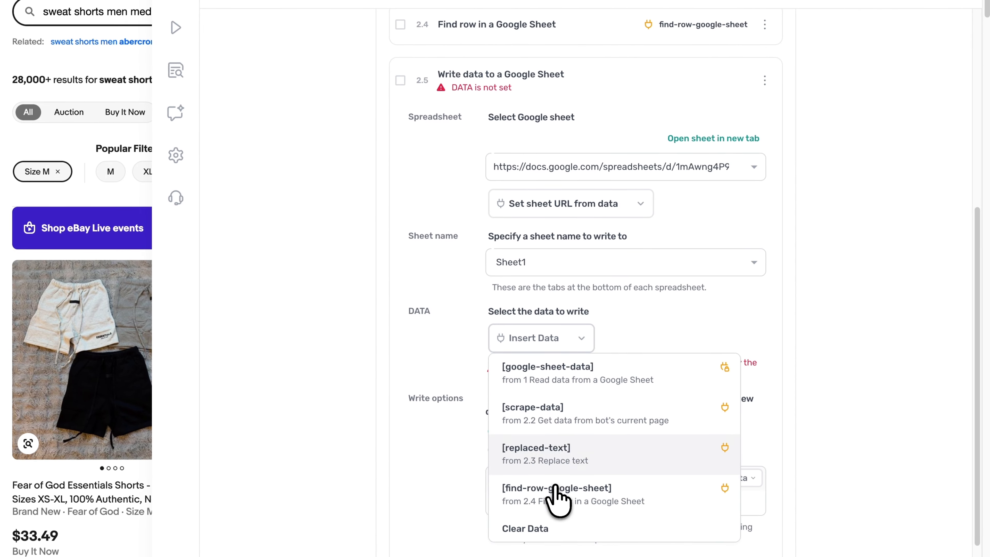
pyautogui.click(569, 466)
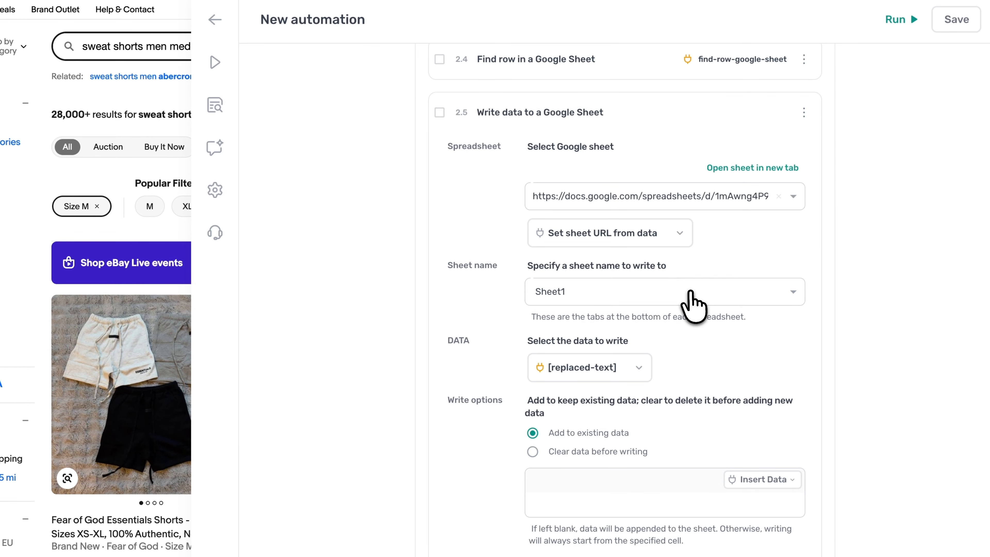
pyautogui.scroll(-3, 690, 297)
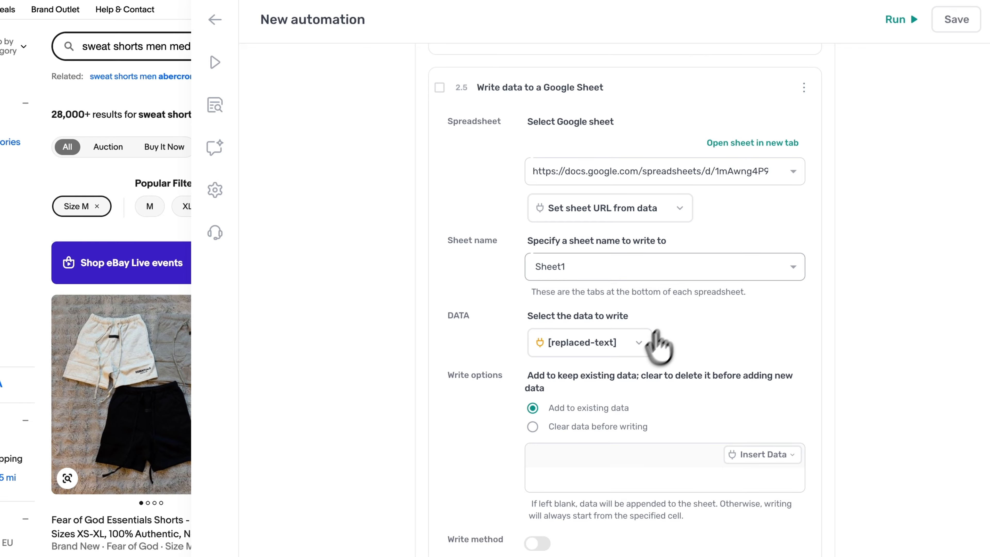
# - Check the sheet's columns, set the write position to B followed by [find-row-google-sheet], and collapse the Write data sub-step
pyautogui.click(620, 404)
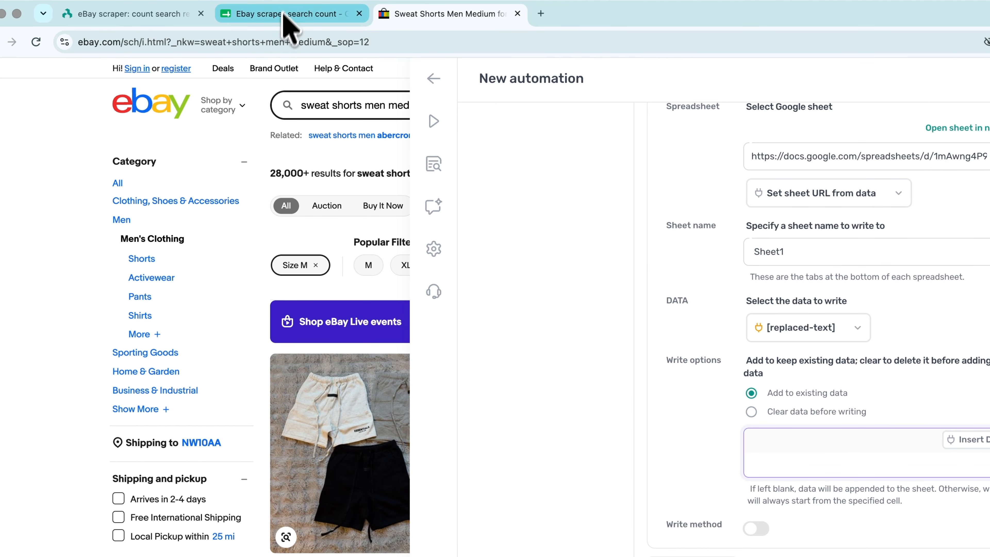
pyautogui.click(287, 18)
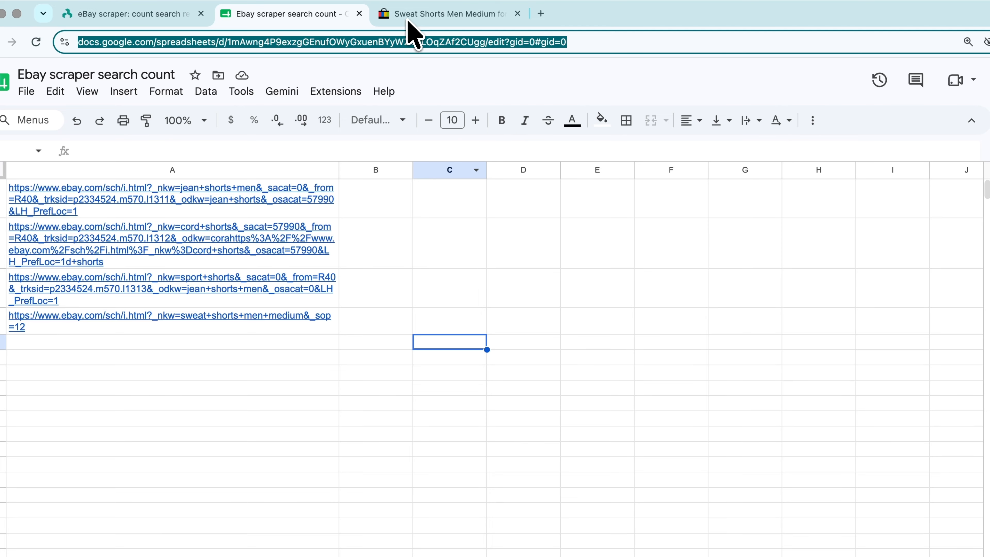
pyautogui.click(425, 14)
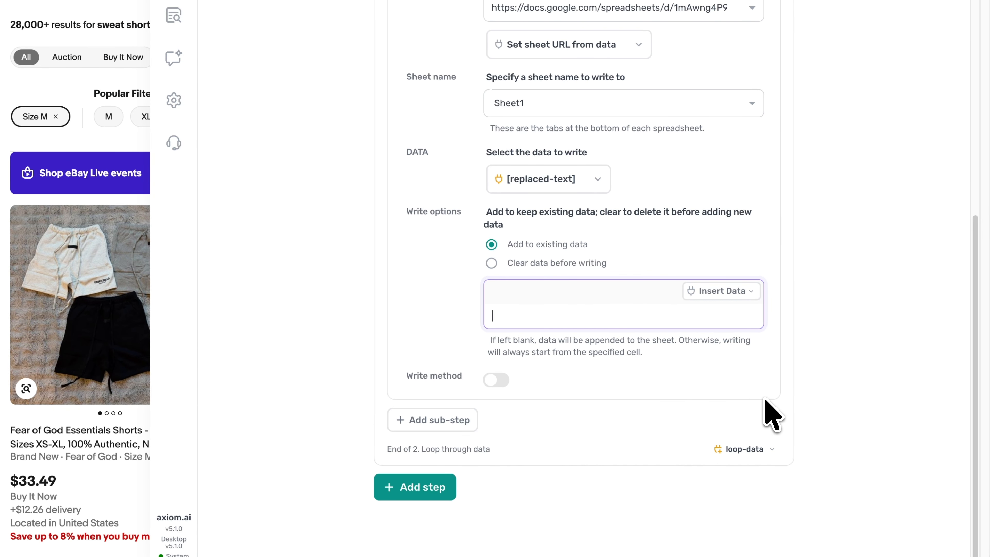
pyautogui.press('BackSpace')
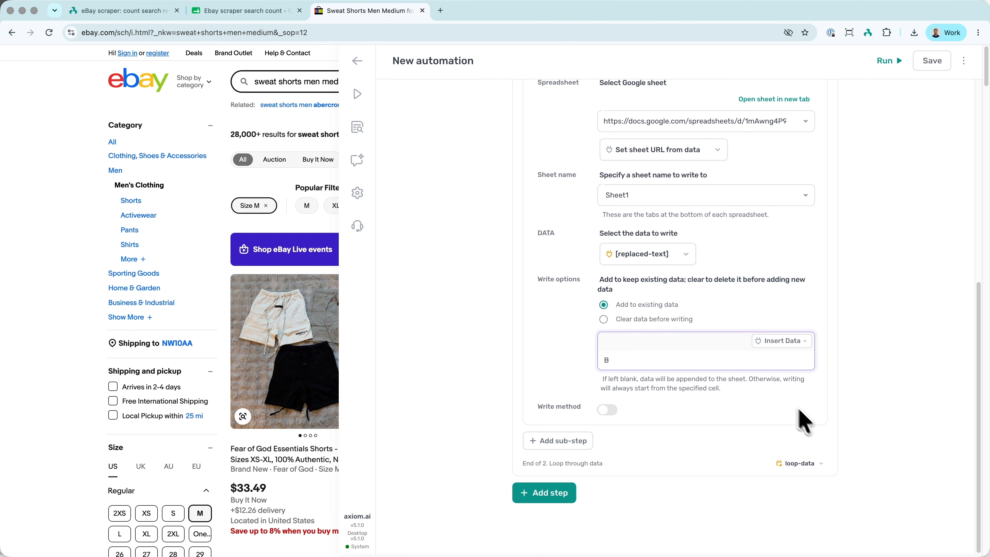
pyautogui.click(781, 342)
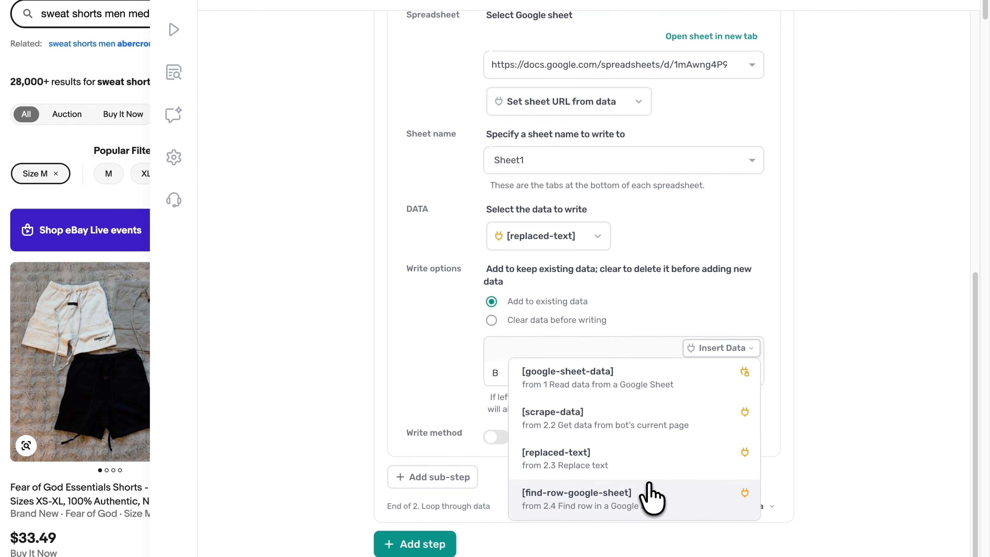
pyautogui.click(647, 435)
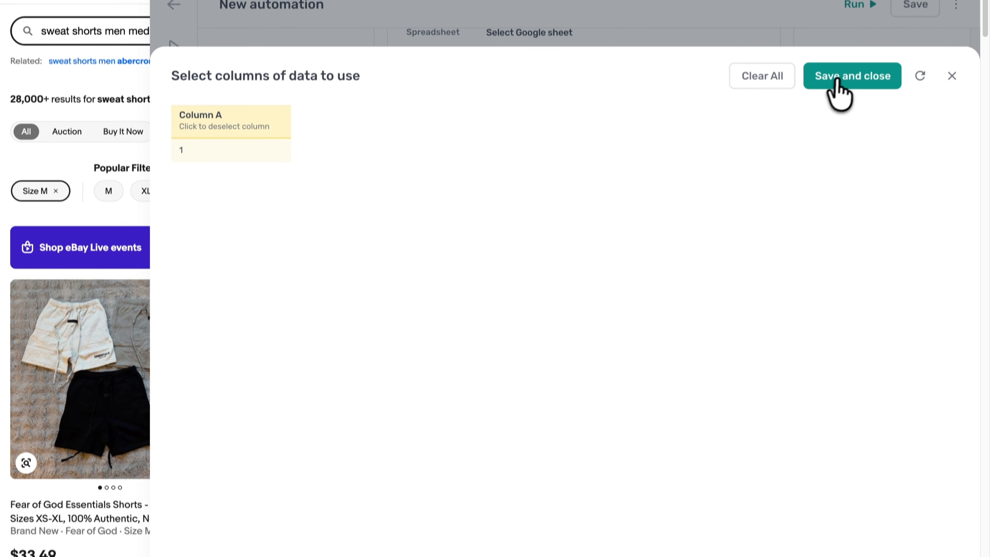
pyautogui.click(842, 83)
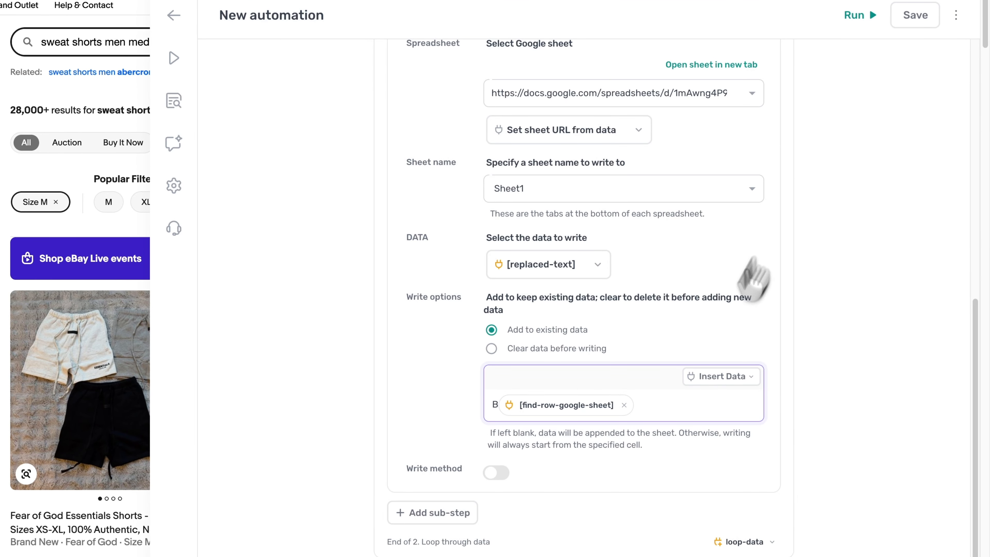
pyautogui.scroll(10, 659, 394)
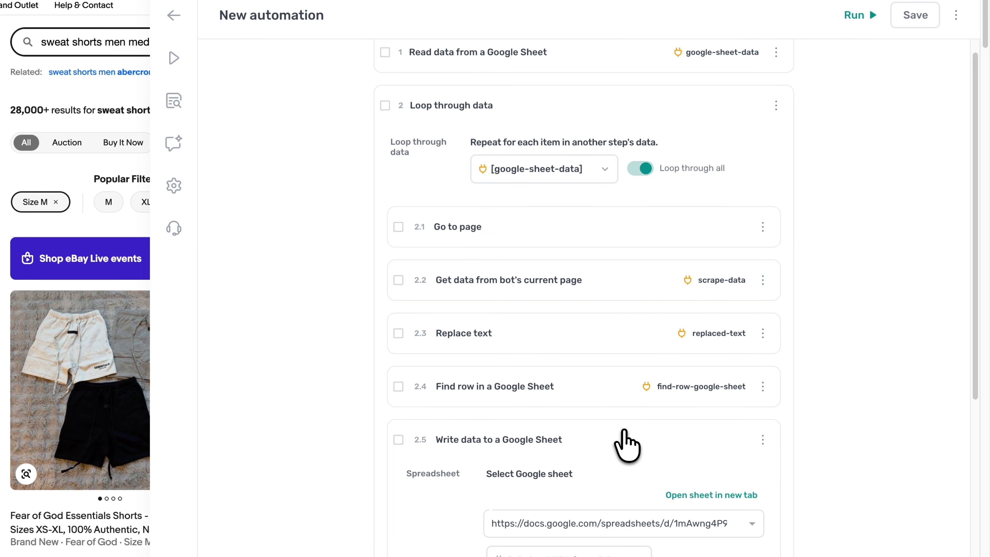
pyautogui.click(625, 441)
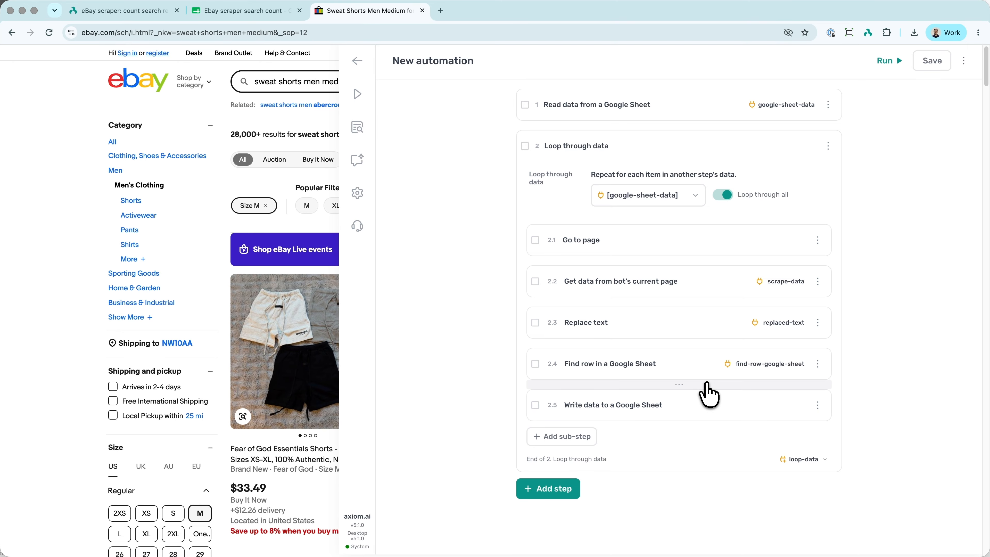
# - In the automation's settings, set Bypass bot detection to use automatic bot detection bypassing
pyautogui.click(358, 193)
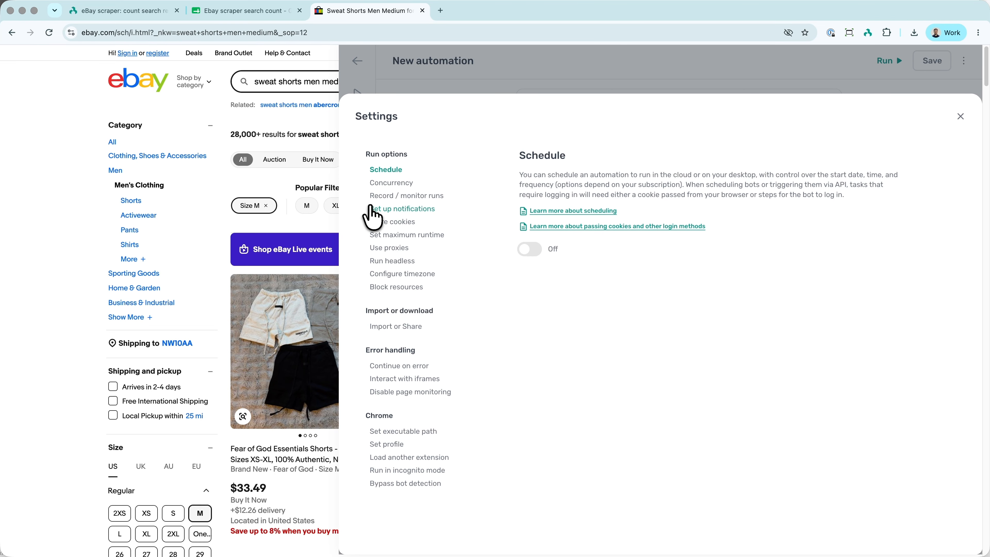
pyautogui.click(407, 484)
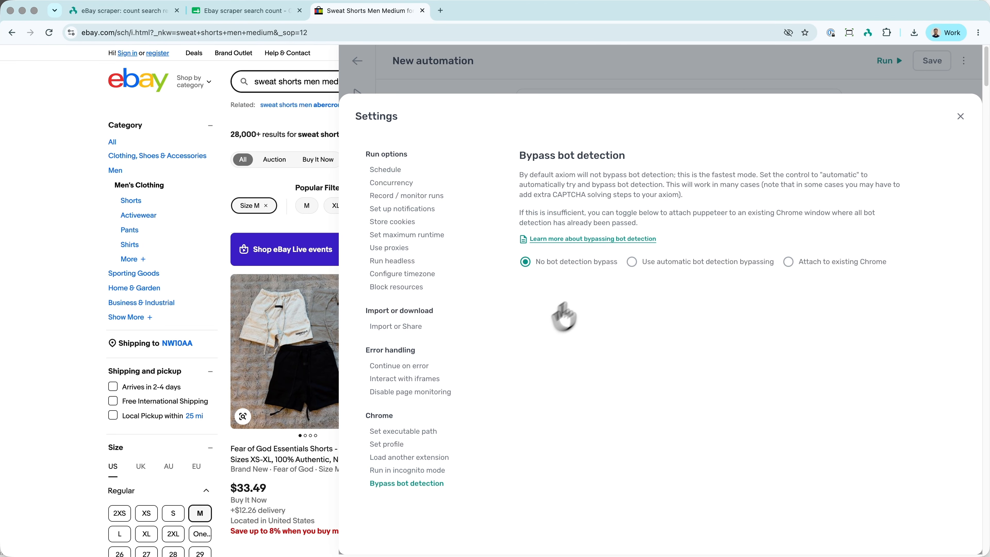
pyautogui.click(655, 267)
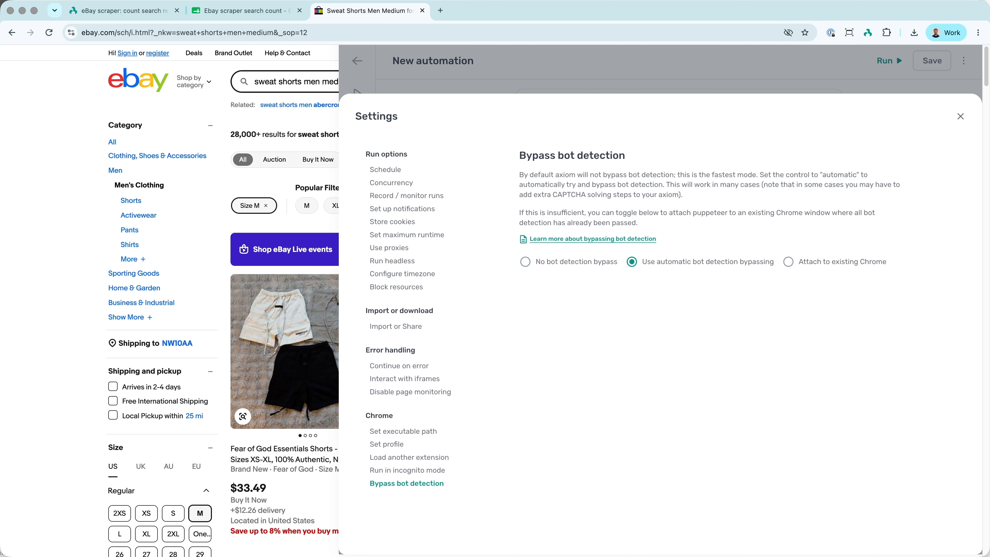
# - Turn on scheduling for the automation in its run options
pyautogui.click(377, 175)
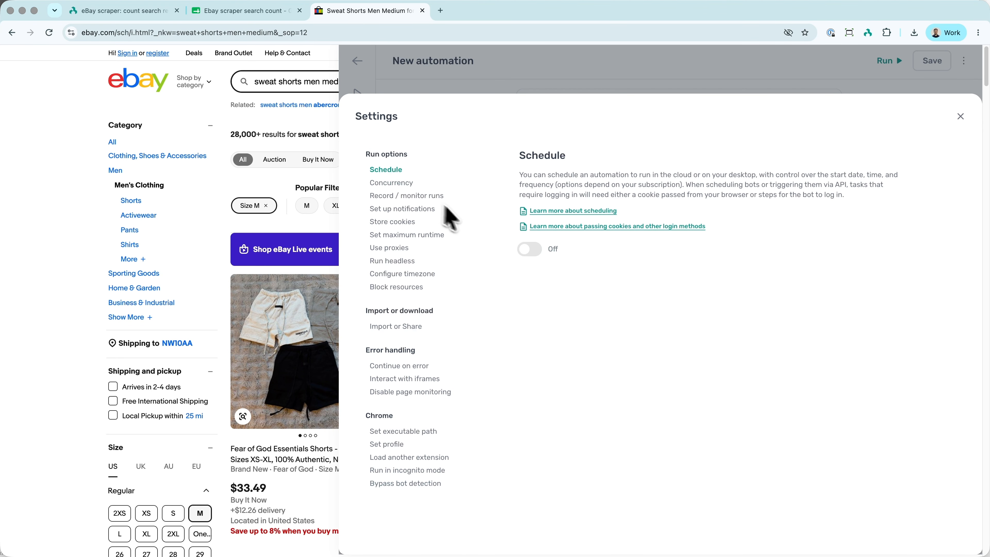
pyautogui.click(527, 249)
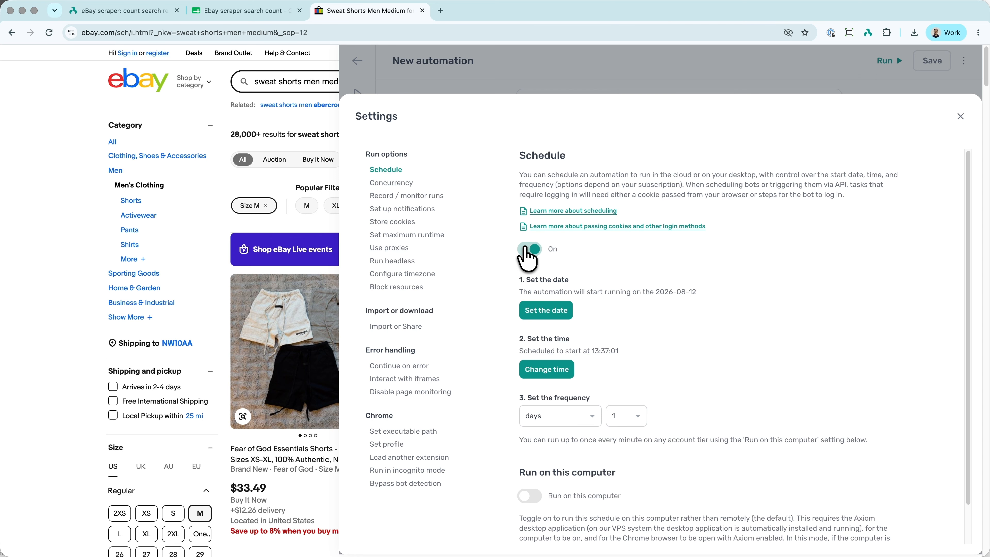